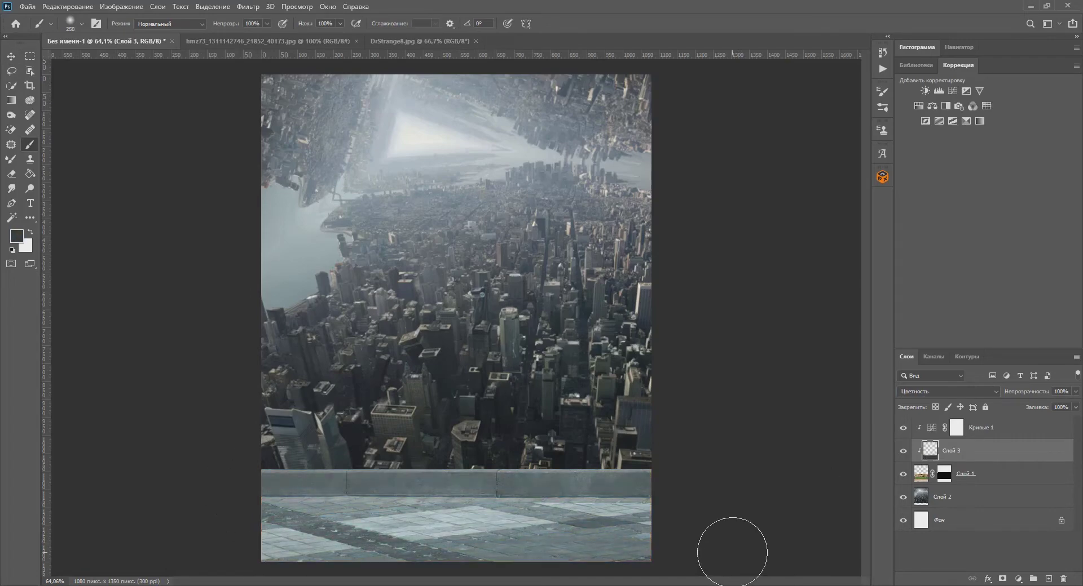
Apply the Gaussian blur to the city background and fit the whole image in view.
alt+scroll(592, 349, down, 5)
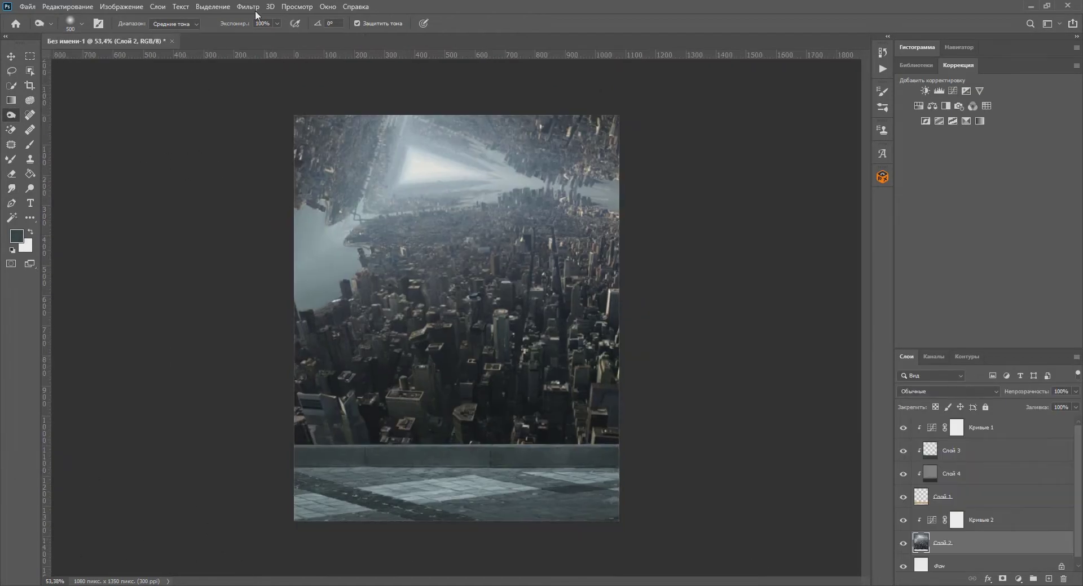
click(777, 236)
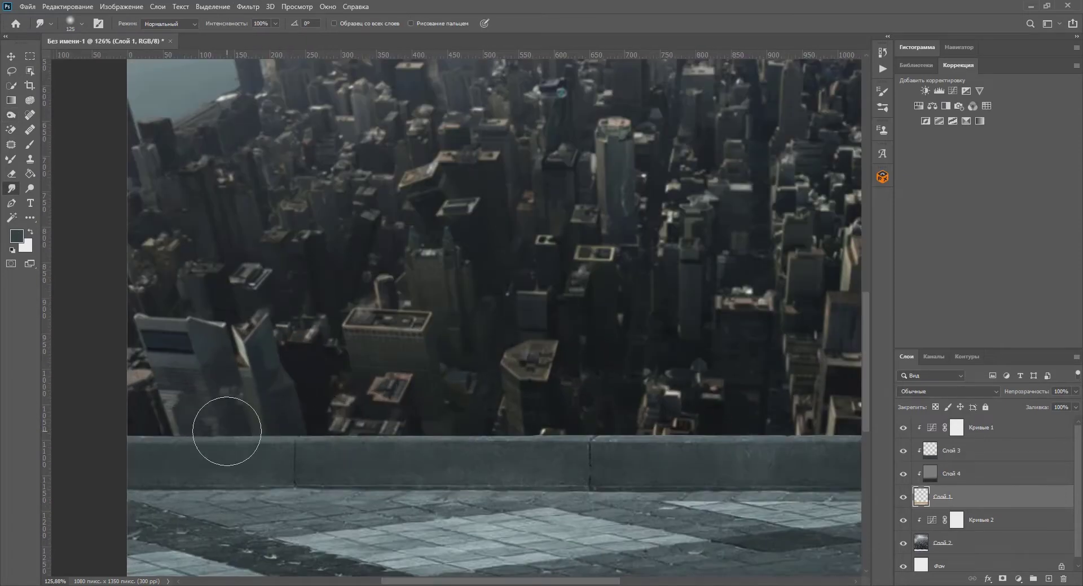
scroll(493, 571, right, 5)
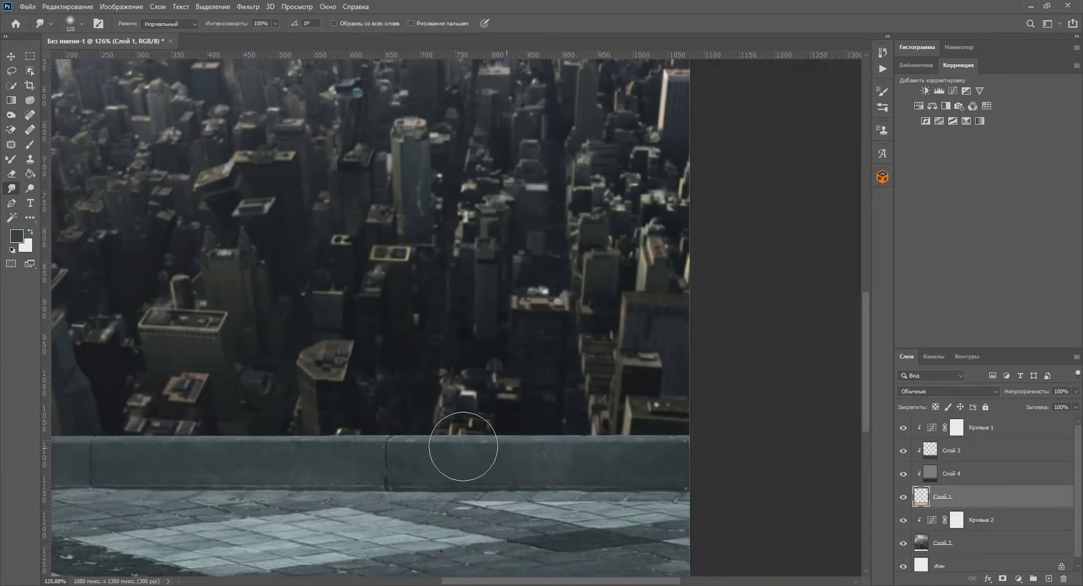
key(ctrl+0)
key(alt+period)
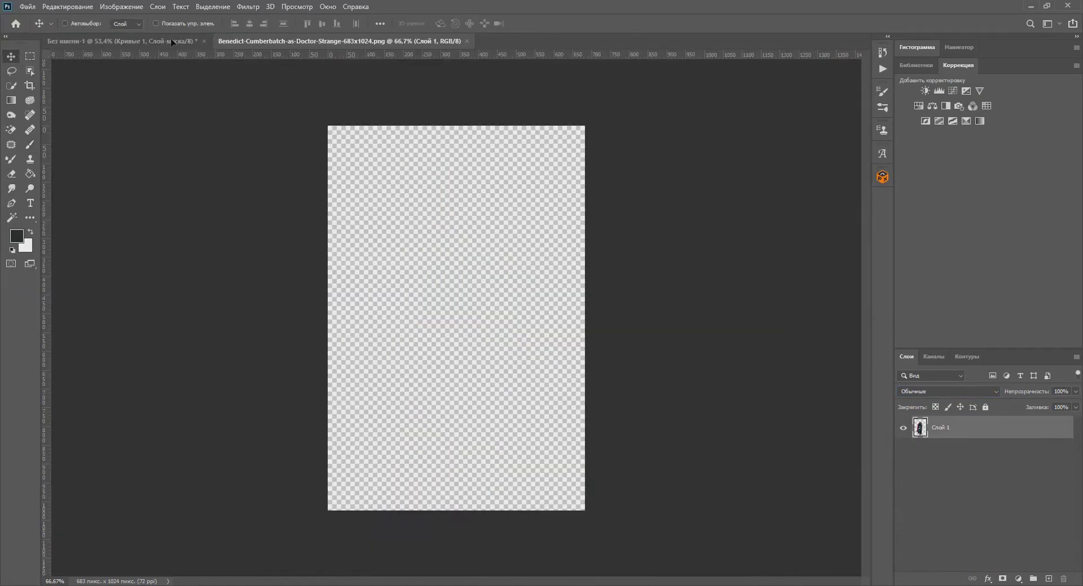
Place and resize the costumed figure, then add an empty shadow layer ready for brushing.
drag(172, 42, 451, 315)
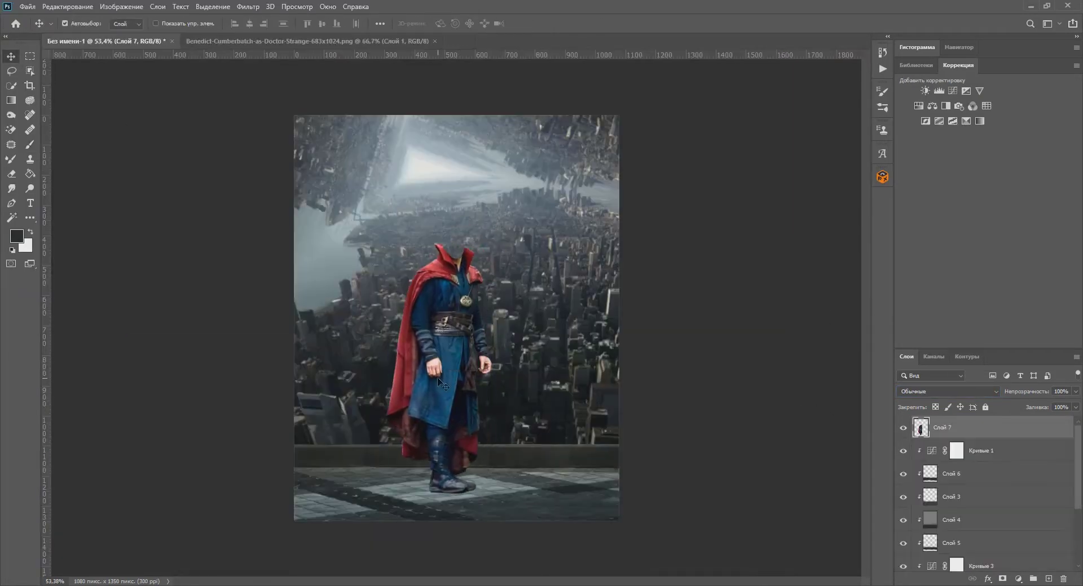
key(ctrl+t)
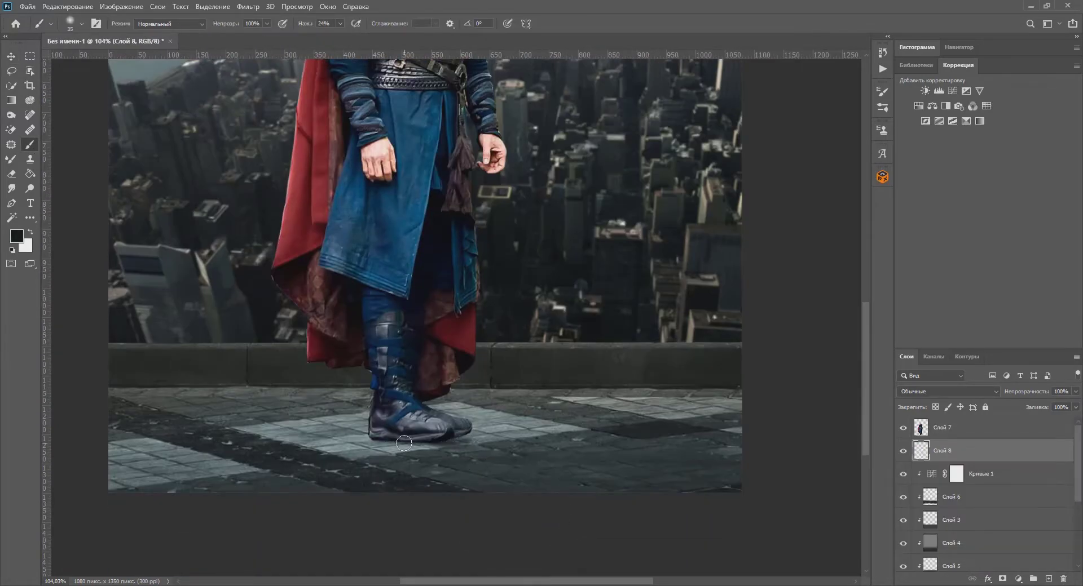
key(ctrl+shift+alt+n)
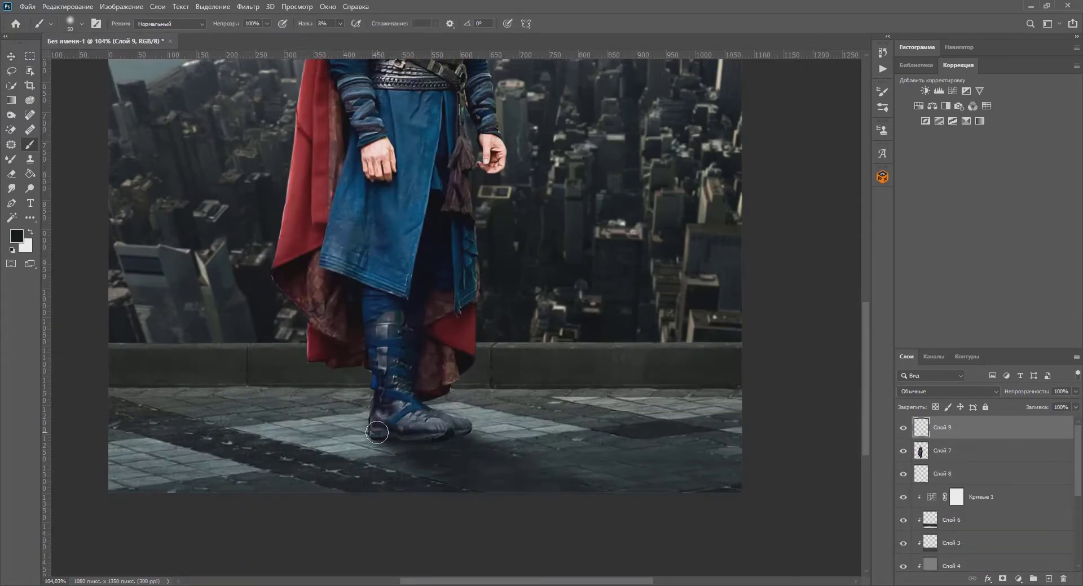
key(bracketright)
key(bracketright)
key(bracketright)
scroll(459, 519, down, 3)
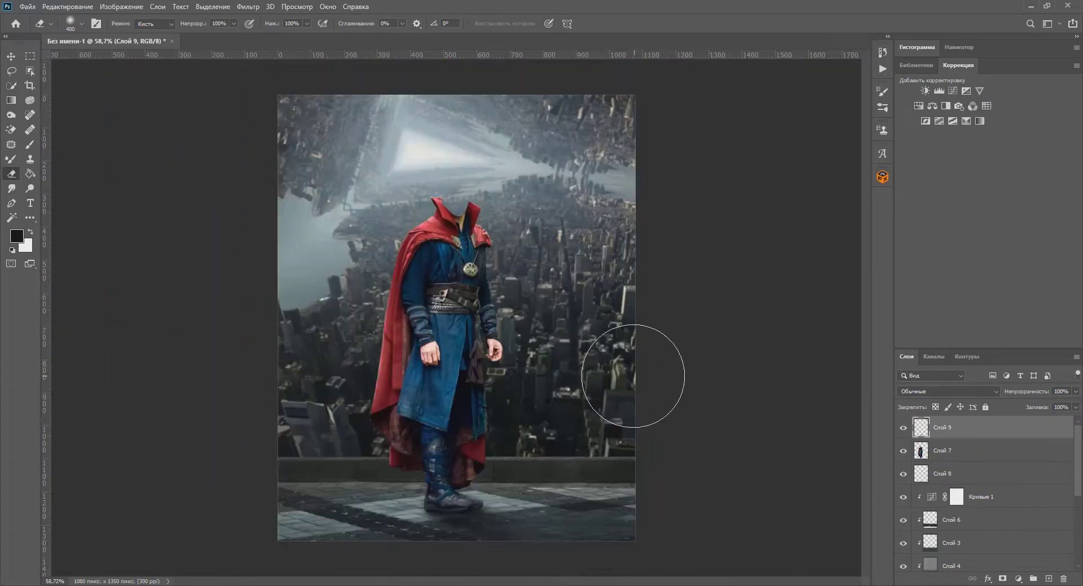
key(v)
ctrl+click(476, 414)
click(942, 427)
key(b)
scroll(473, 473, up, 3)
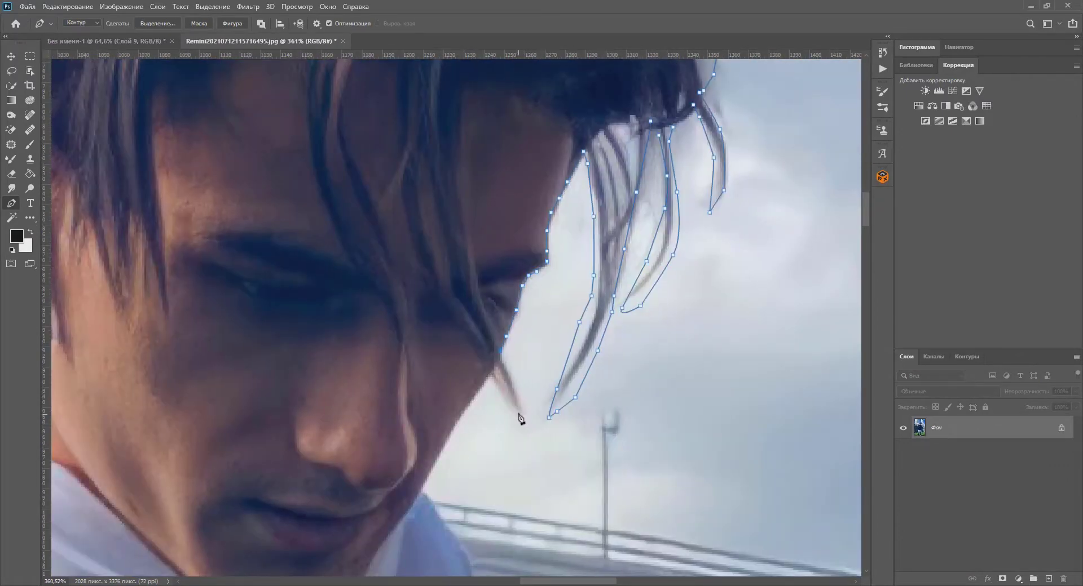
Finish the Pen path along the hair, refine the selection, and output a masked head layer.
click(519, 418)
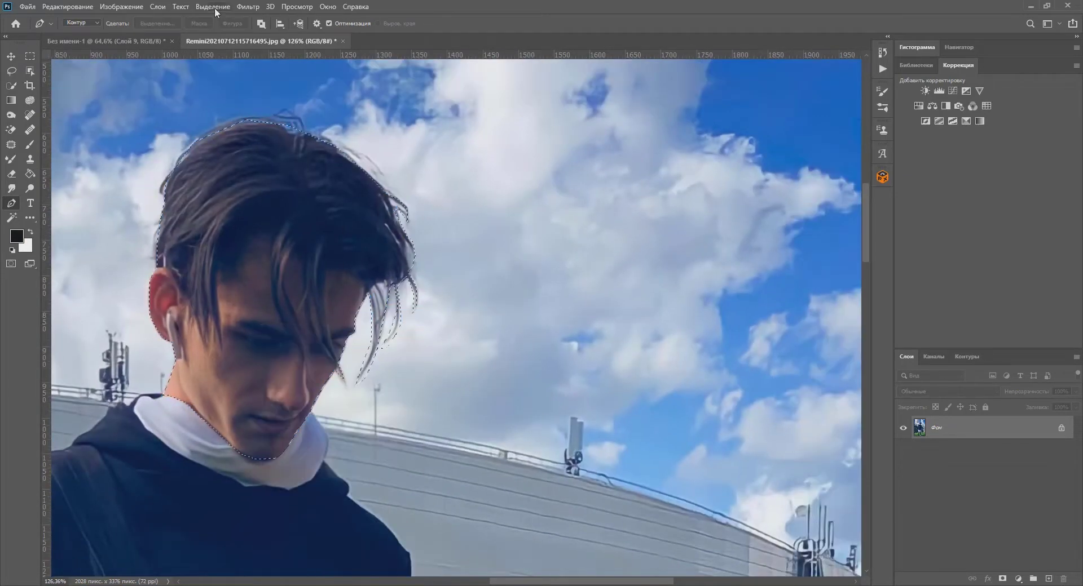
click(215, 8)
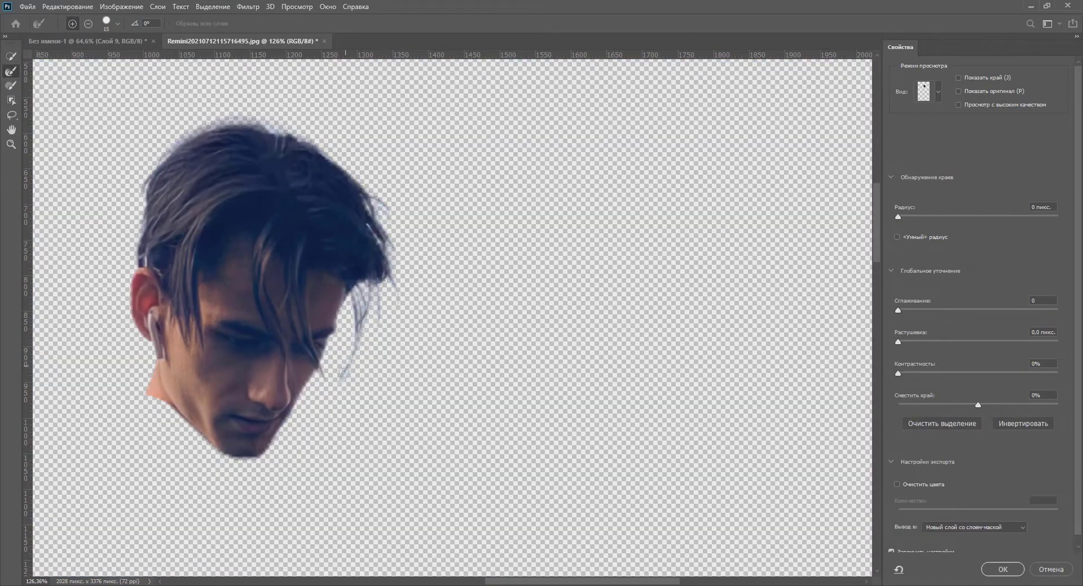
key(Return)
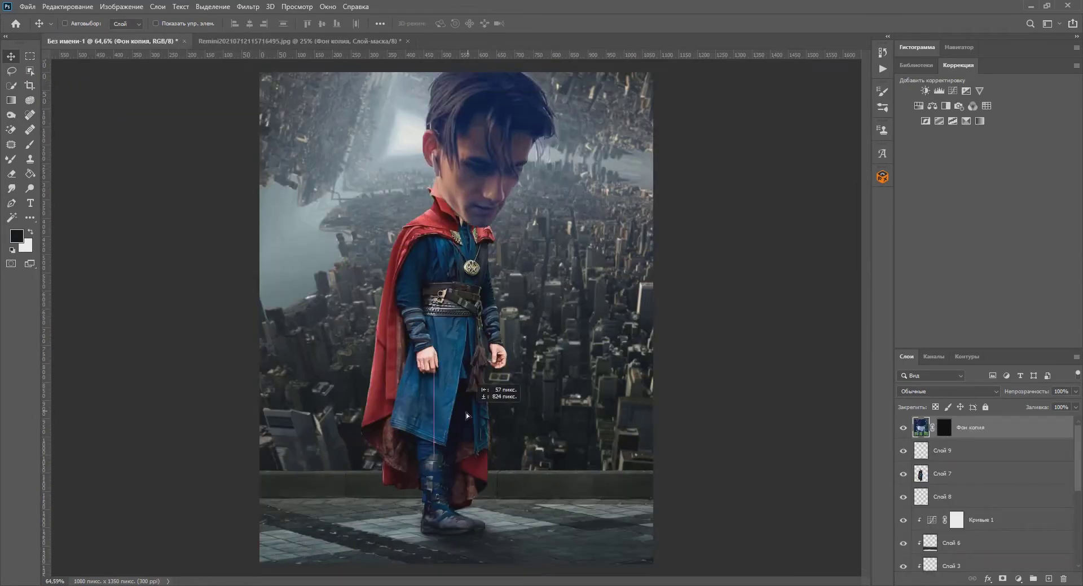
Scale the head down to body size, tilt it to the neck angle, and place it on the collar.
key(ctrl+t)
drag(592, 135, 532, 203)
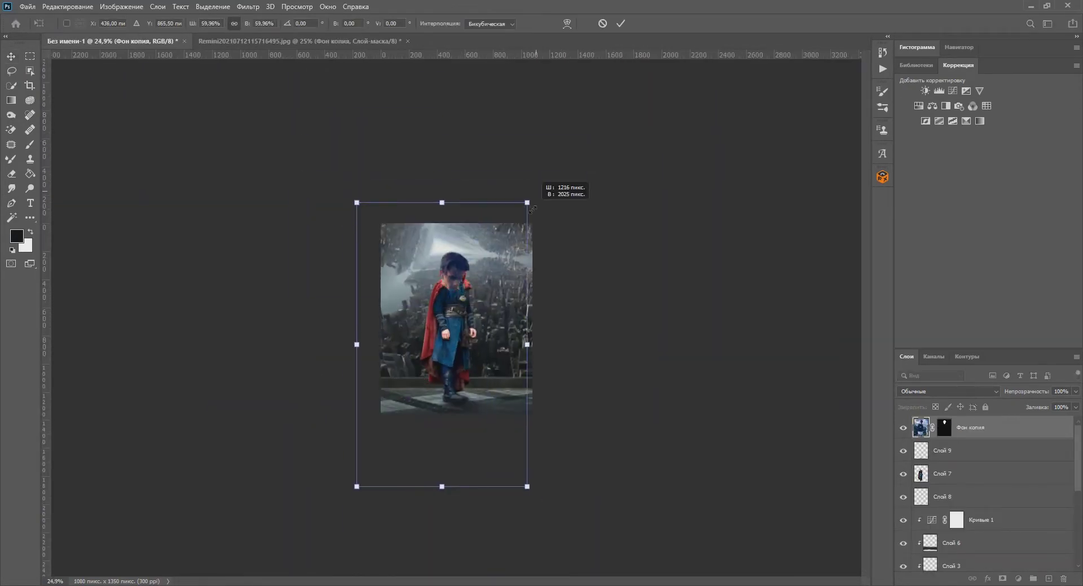
scroll(530, 156, up, 2)
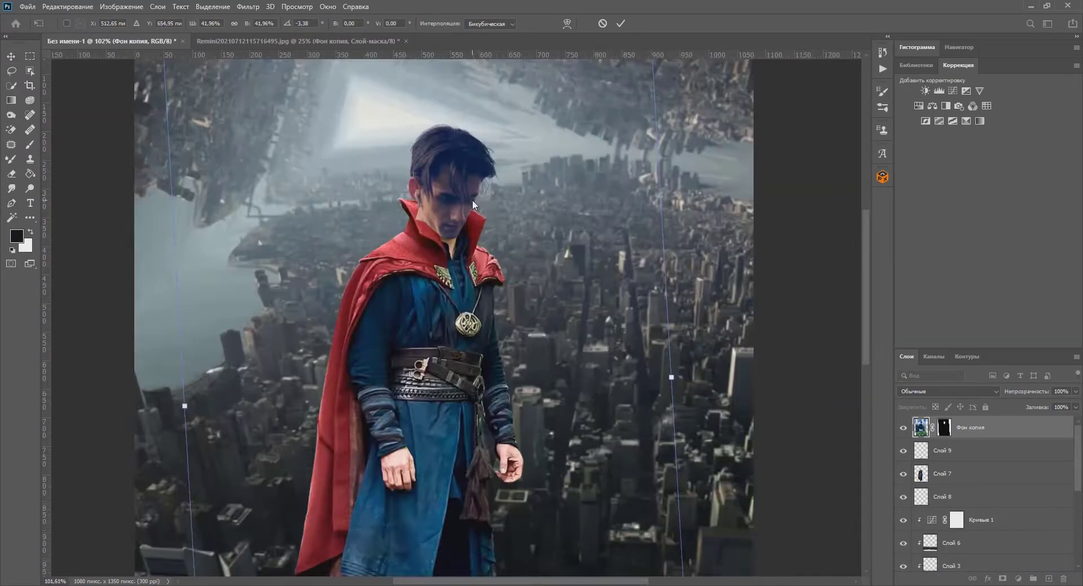
drag(285, 79, 302, 95)
drag(521, 324, 483, 193)
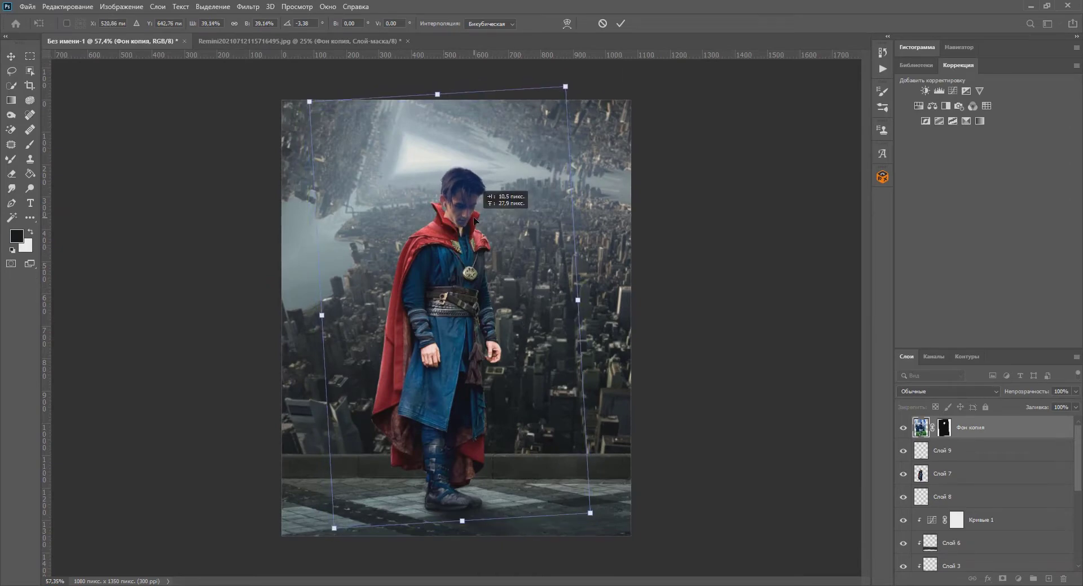
scroll(495, 227, up, 1)
drag(608, 538, 613, 523)
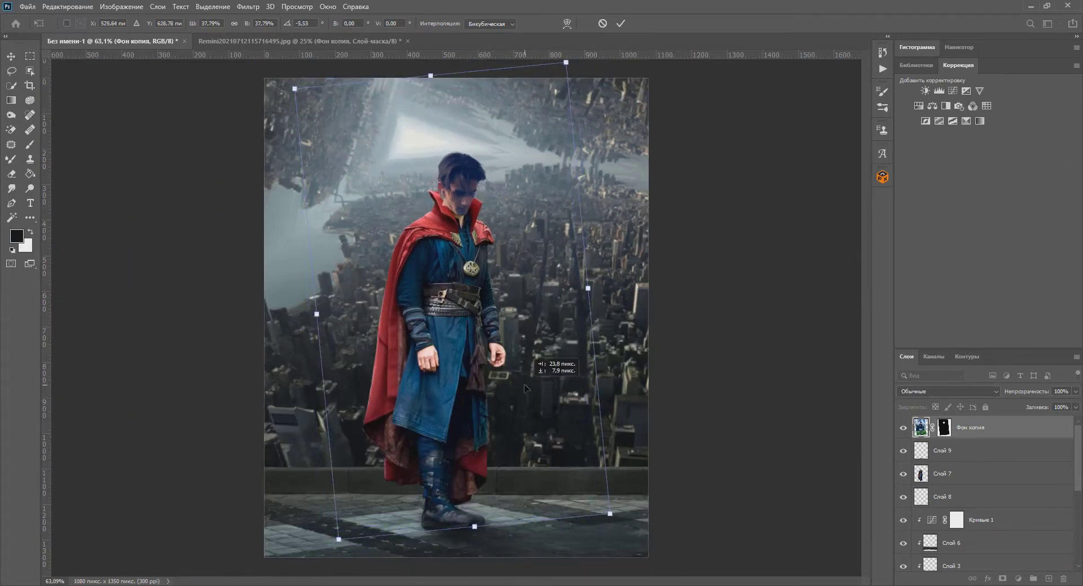
drag(485, 260, 486, 262)
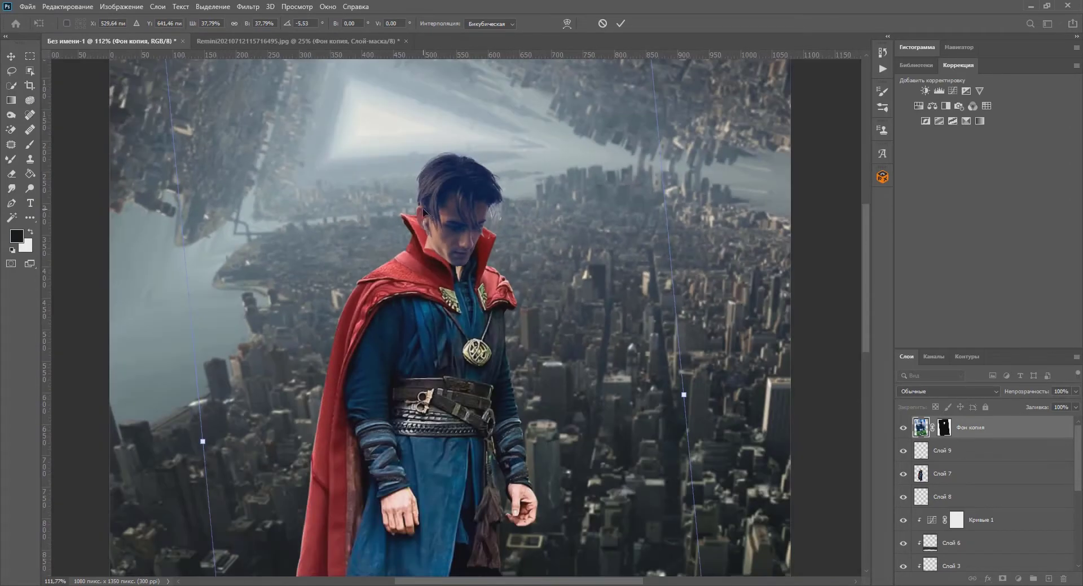
key(Return)
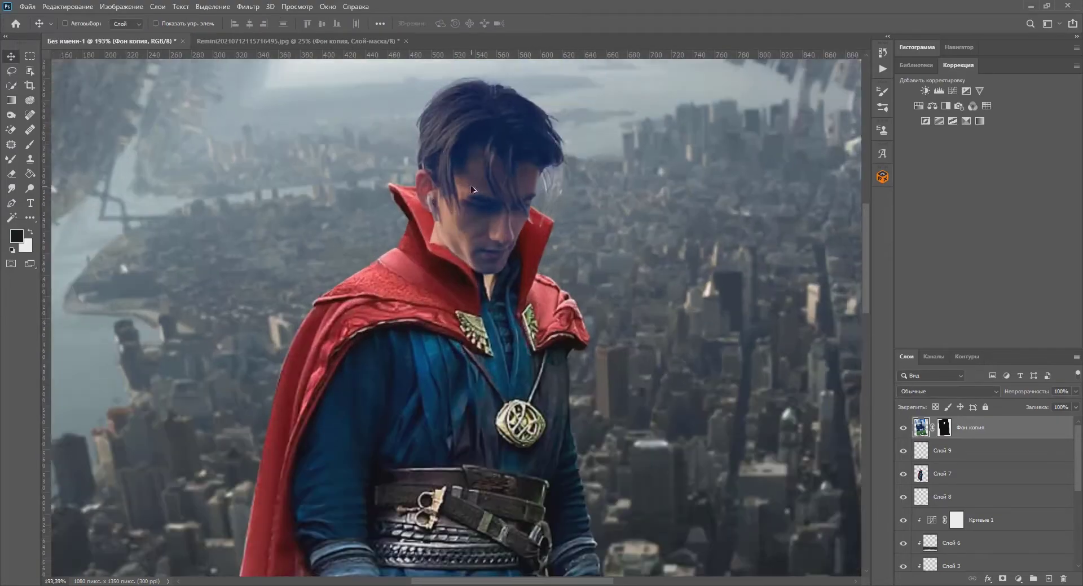
Nudge the head up onto the neck and set up the Brush for its mask.
scroll(452, 299, up, 5)
drag(500, 156, 502, 113)
scroll(407, 261, down, 5)
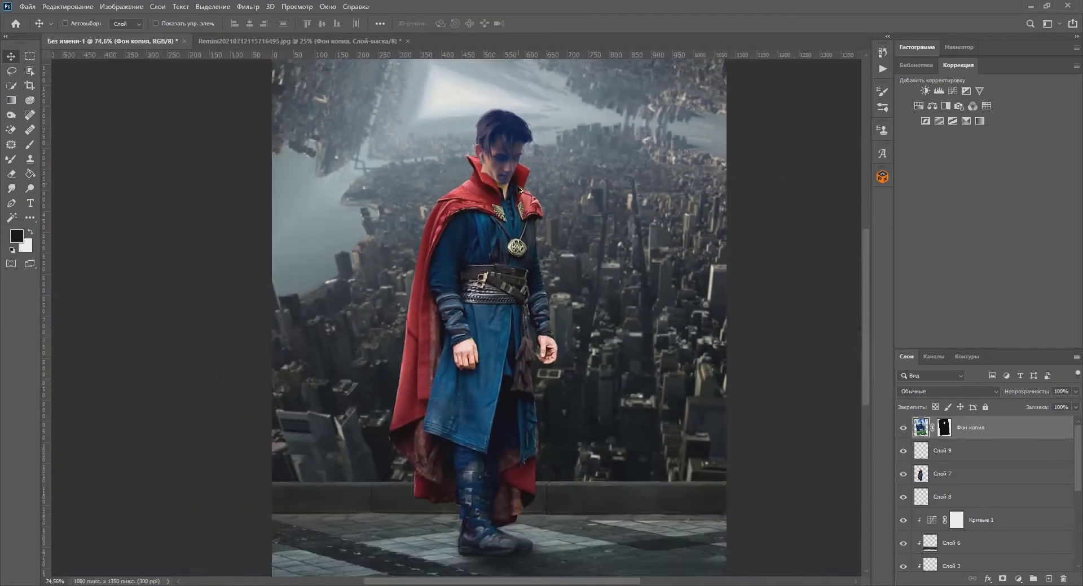
scroll(407, 261, up, 6)
key(b)
key(ctrl+backslash)
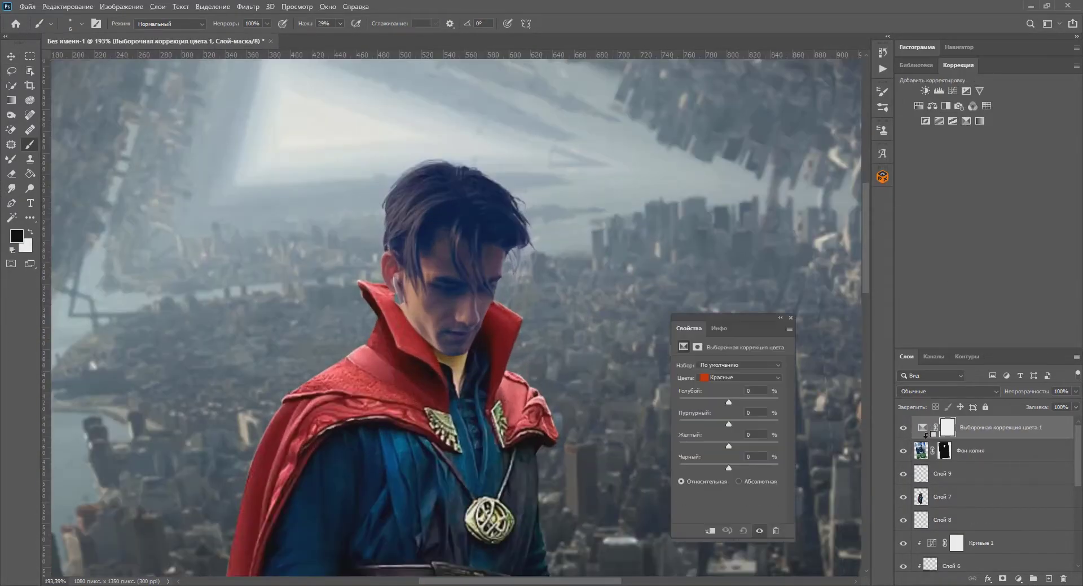
Clip a Selective Color adjustment to the head, lowering cyan and tweaking Magentas, Neutrals and Blacks.
alt+click(926, 434)
drag(729, 402, 697, 418)
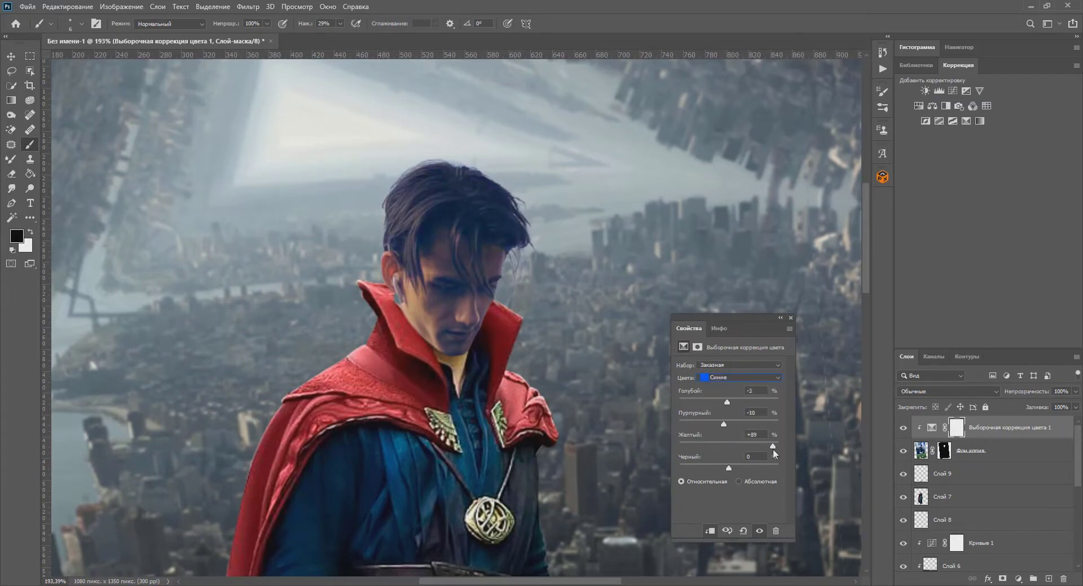
click(739, 377)
click(727, 395)
click(739, 378)
click(730, 407)
click(741, 384)
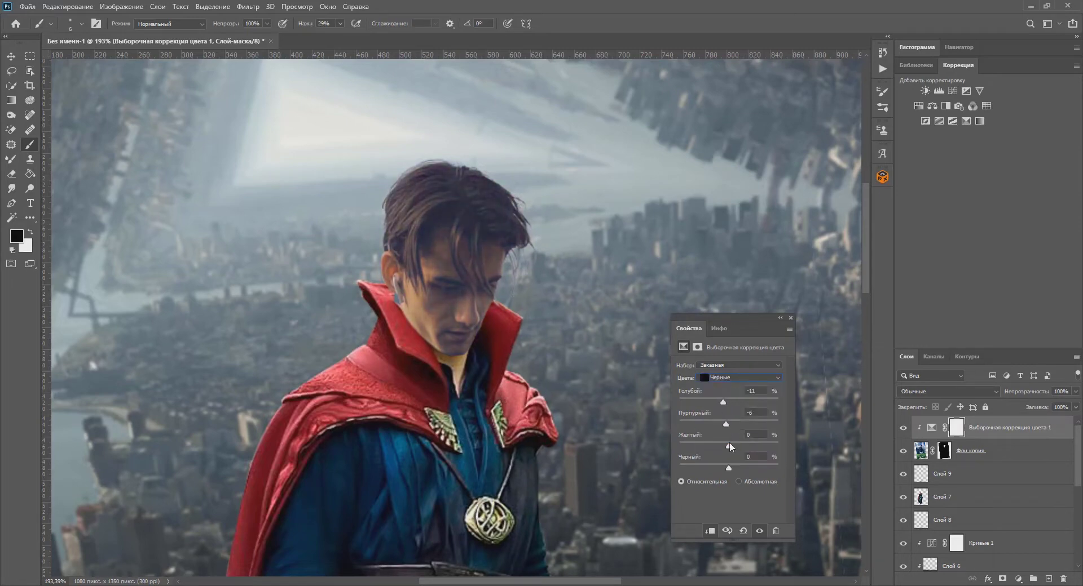
click(790, 318)
Add a new empty layer and switch to the Mixer Brush.
click(1004, 472)
key(ctrl+shift+alt+n)
key(shift+b)
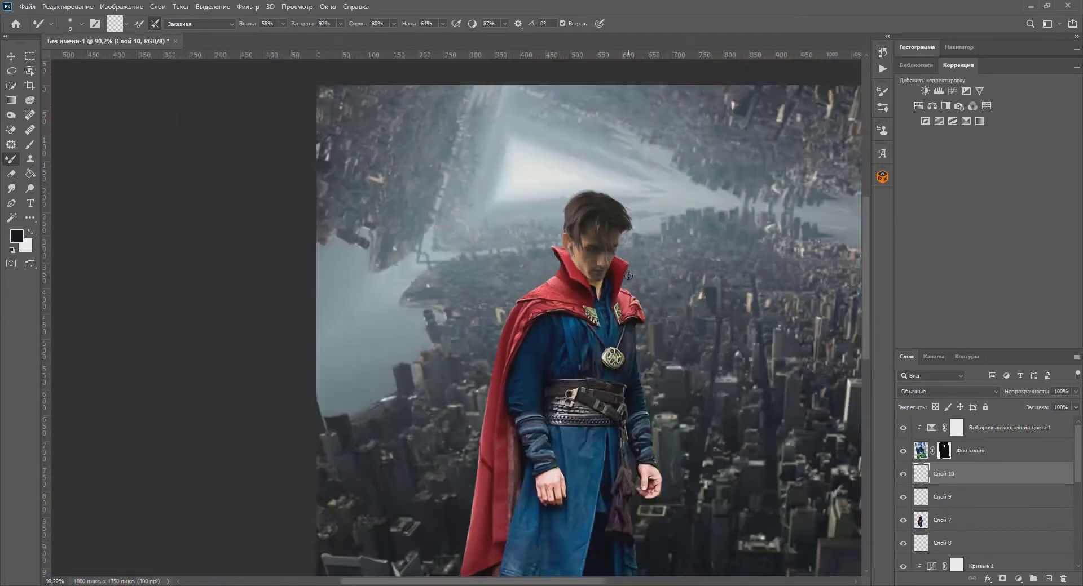
Confirm the 50% grey soft-light layer and fit the image in view.
key(o)
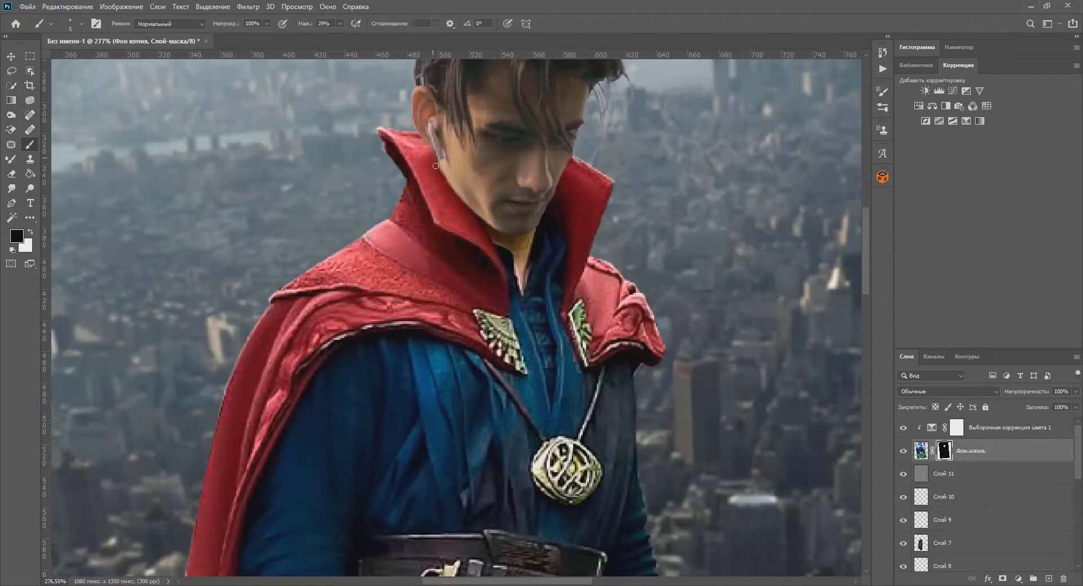
key(ctrl+0)
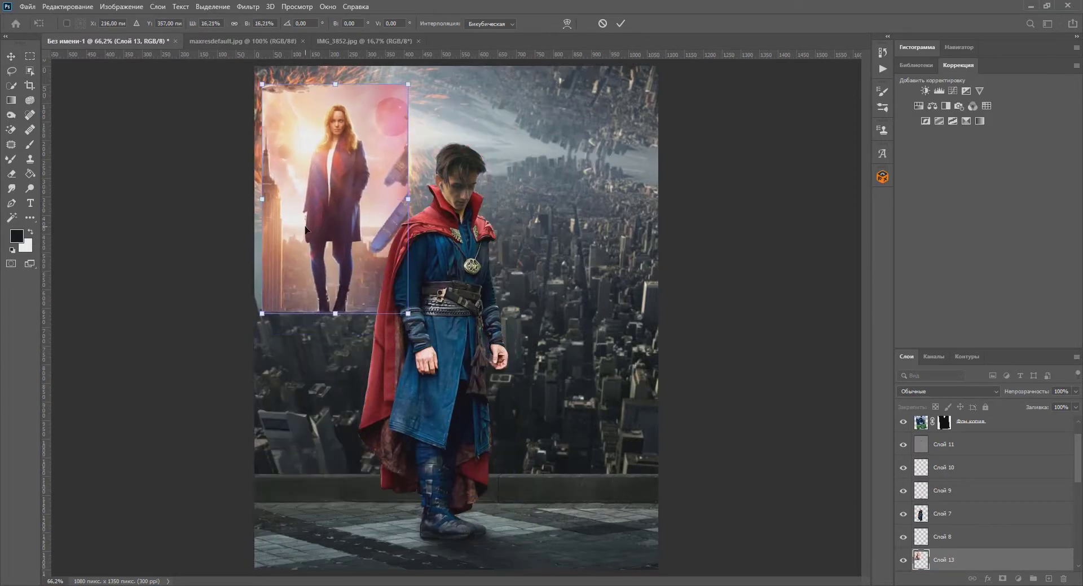
Reorder the portal layer and mask out the woman's lower body inside the fiery ring.
drag(991, 491, 991, 524)
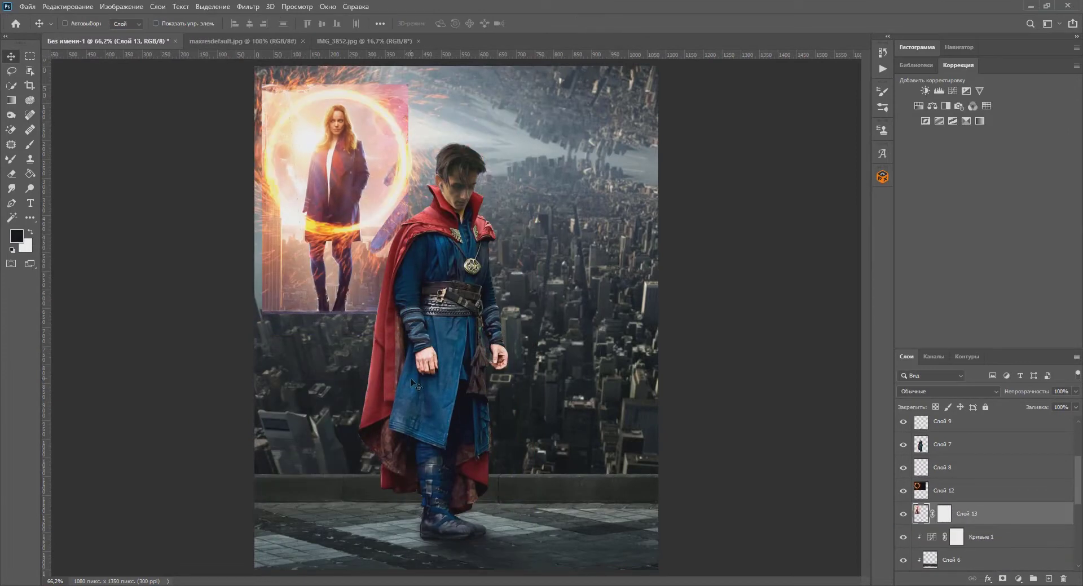
key(b)
mouse_move(277, 304)
mouse_down()
mouse_move(315, 243)
mouse_move(389, 260)
mouse_move(397, 104)
mouse_up()
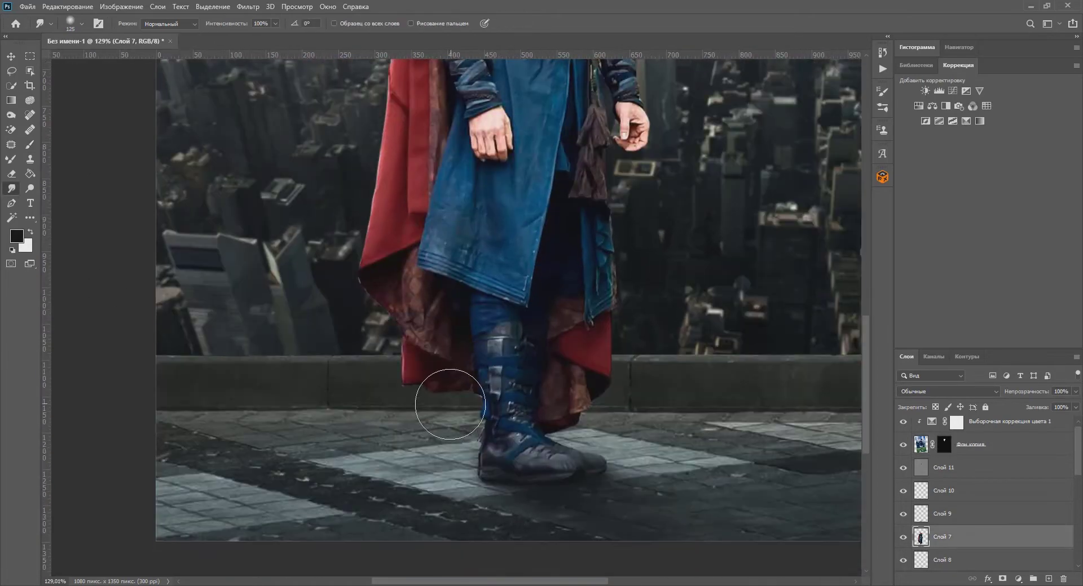
Add a layer mask to the costumed figure's Layer 7 and ready the Brush to paint it.
scroll(370, 418, up, 2)
scroll(357, 157, up, 4)
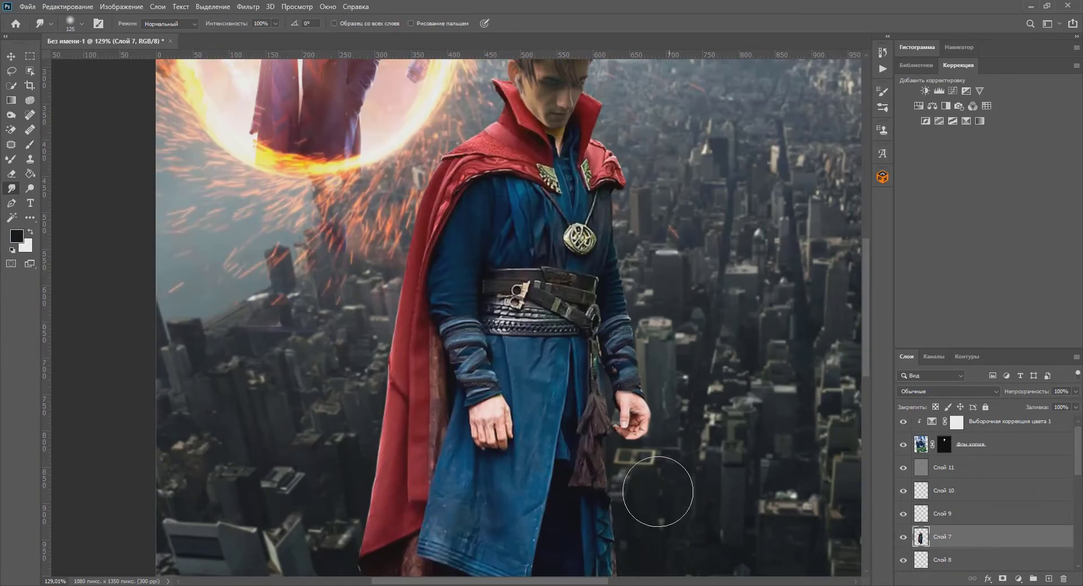
scroll(597, 472, down, 5)
click(1002, 579)
key(b)
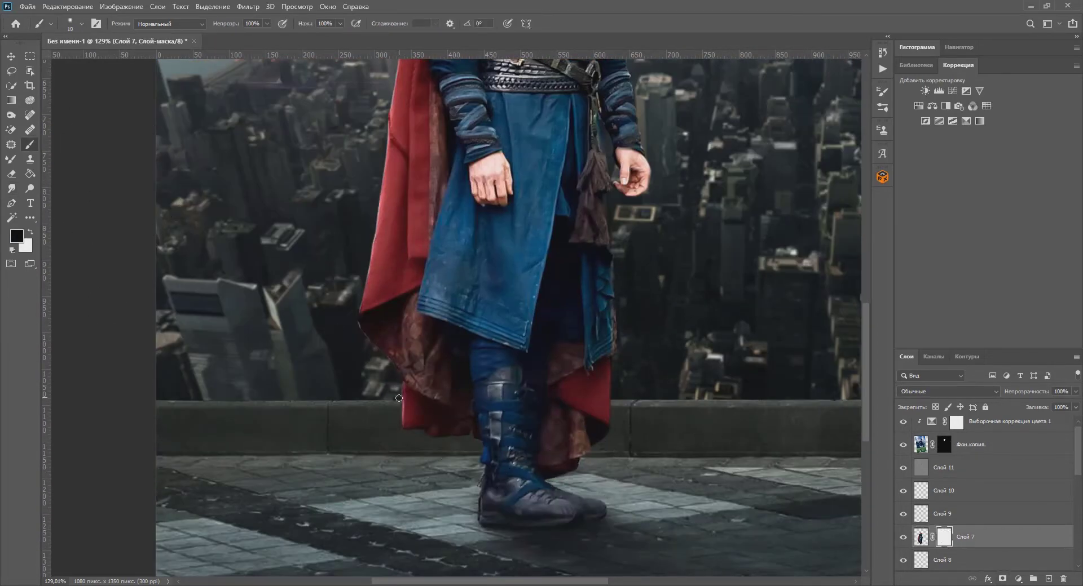
key(ctrl+0)
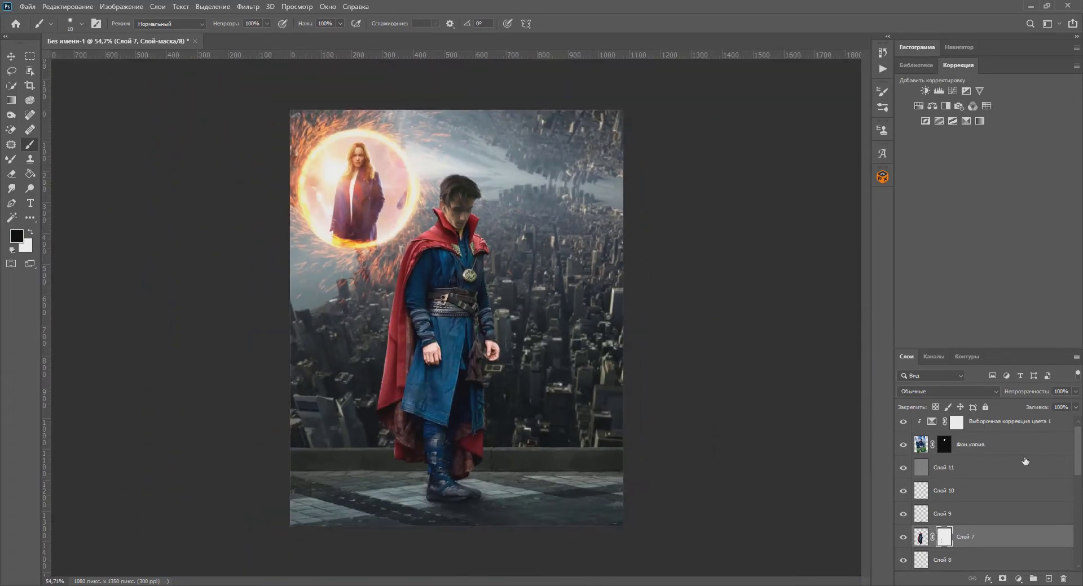
Burn the bottom of the scene with a ~1000 px brush on a 28%-opacity soft-light layer.
key(Return)
key(o)
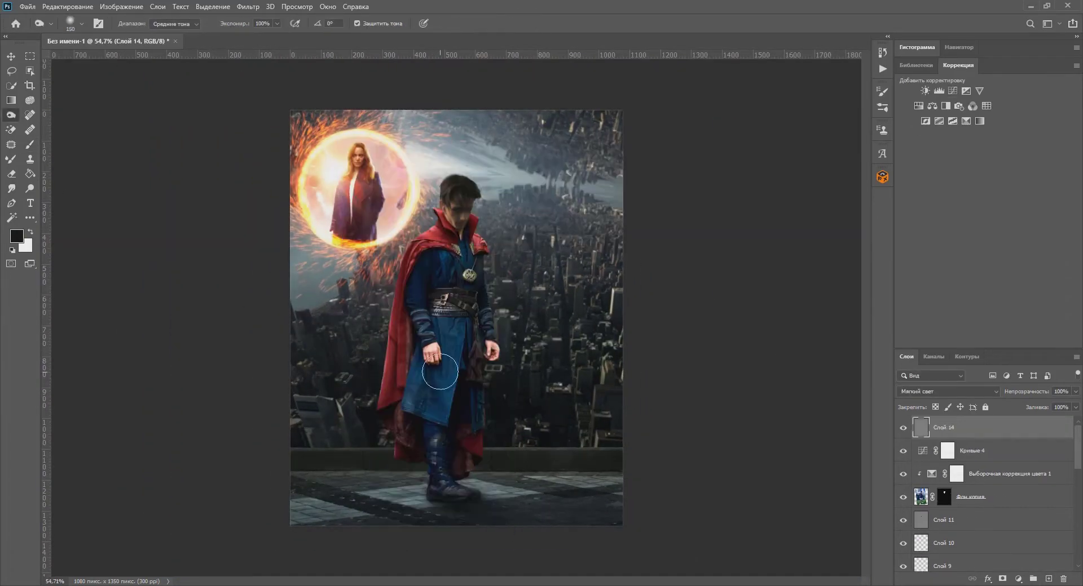
drag(505, 519, 459, 458)
key(bracketright)
key(bracketright)
key(bracketright)
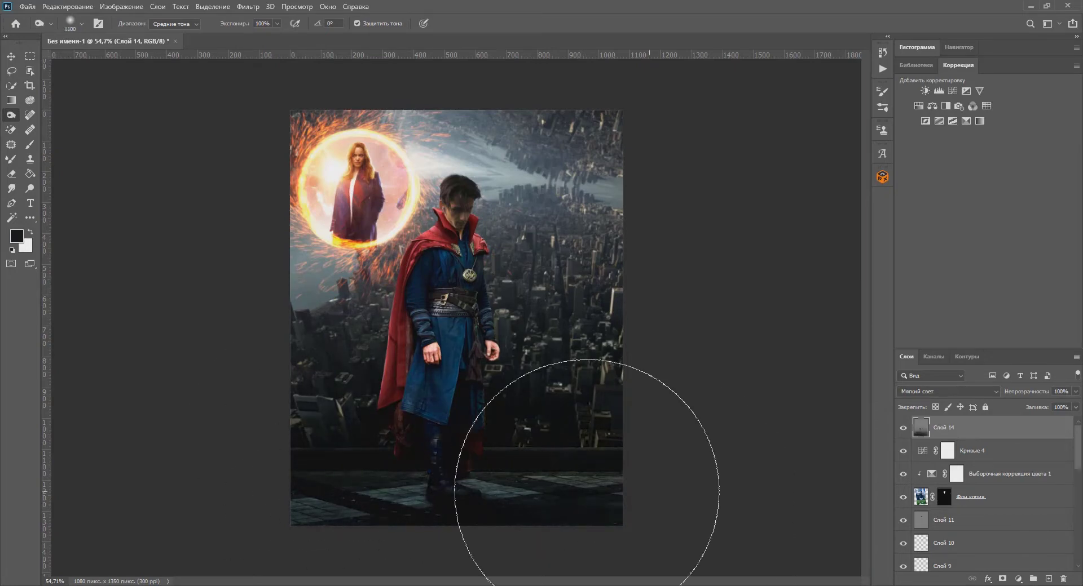
drag(616, 483, 395, 497)
click(1074, 391)
drag(1075, 404, 1059, 404)
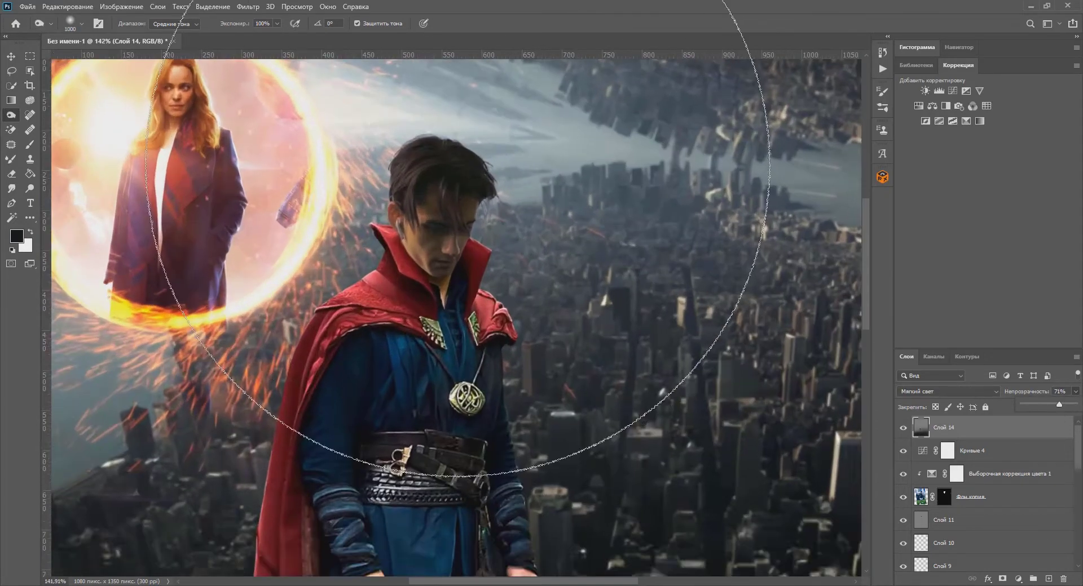
Reshape the head in Liquify, then add a new layer and set brush size and hardness.
key(ctrl+shift+x)
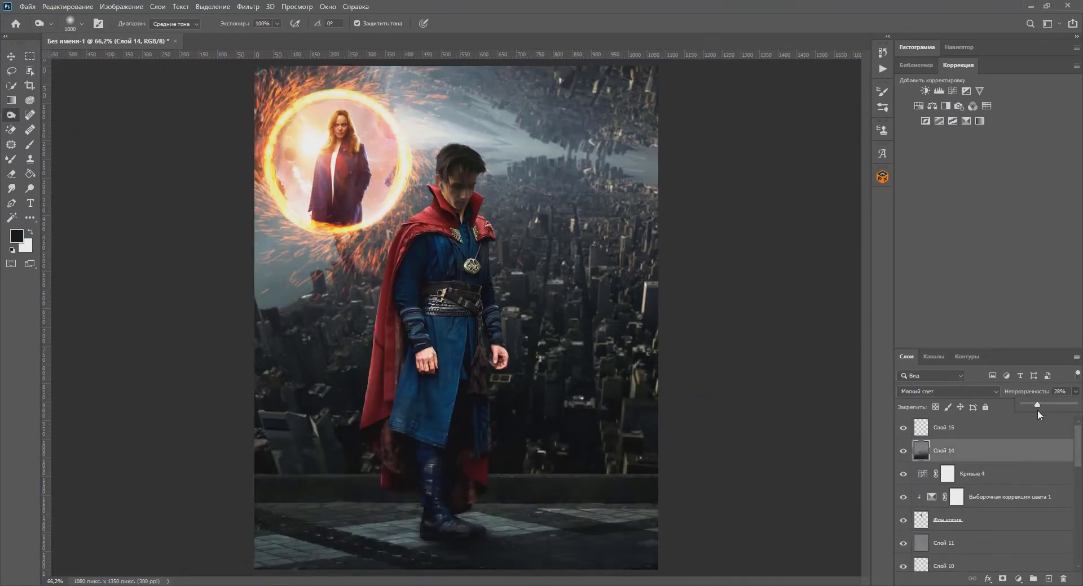
click(1011, 430)
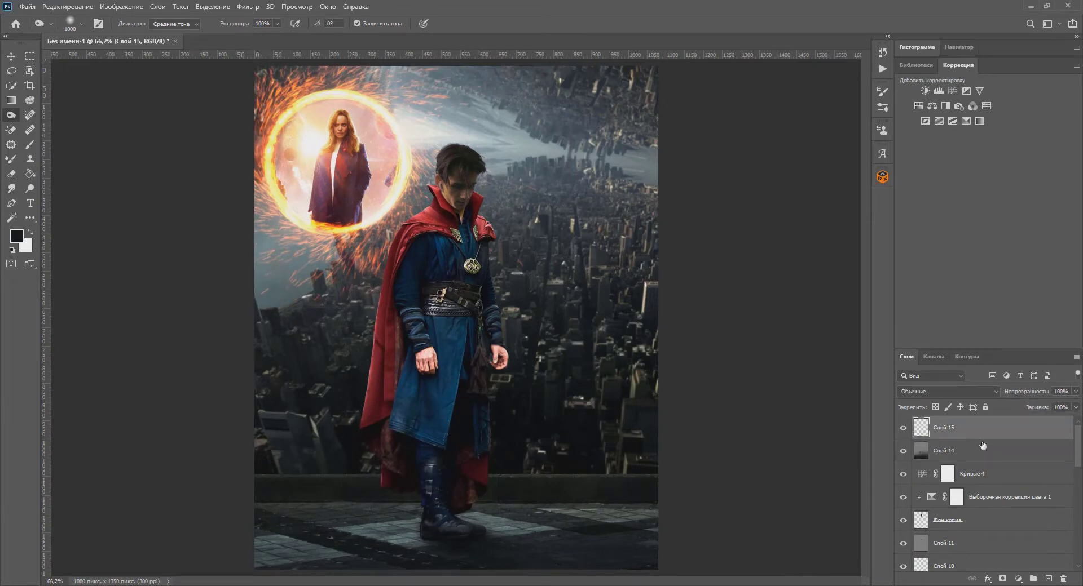
click(1048, 579)
key(b)
right_click(623, 79)
alt+scroll(194, 216, up, 5)
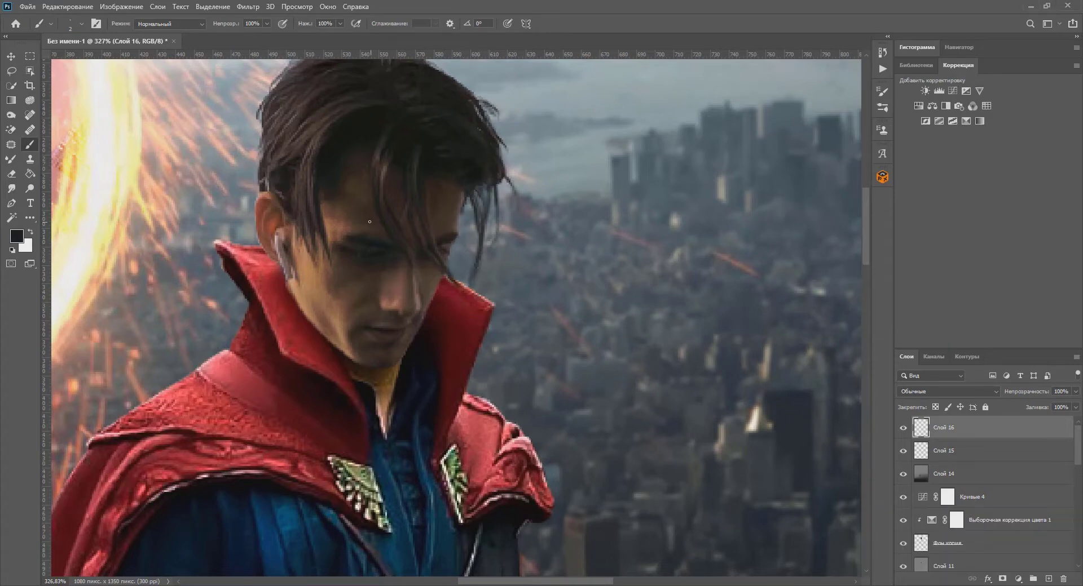
Erase excess paint around the neck and face.
drag(268, 170, 332, 249)
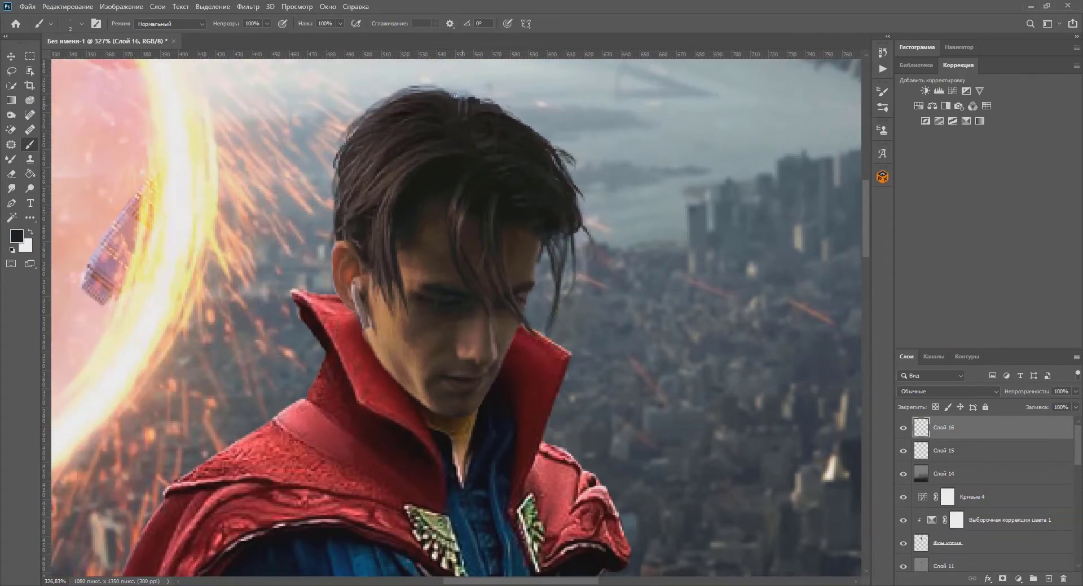
key(e)
alt+scroll(556, 157, down, 5)
alt+scroll(468, 266, up, 3)
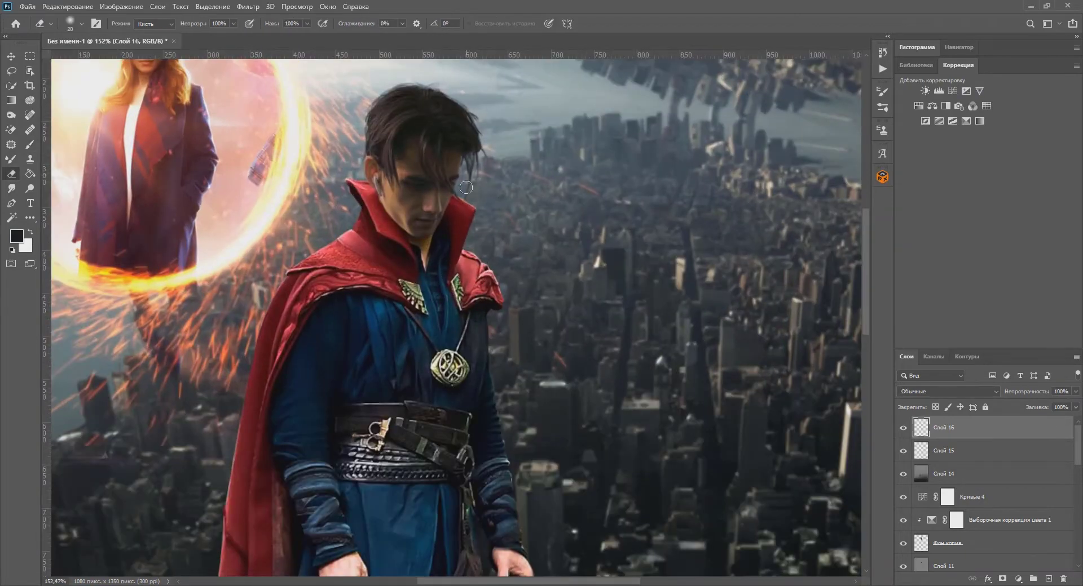
scroll(316, 252, down, 5)
scroll(317, 252, up, 5)
Add a layer mask to the Фон копия layer and switch back to the Brush.
click(958, 543)
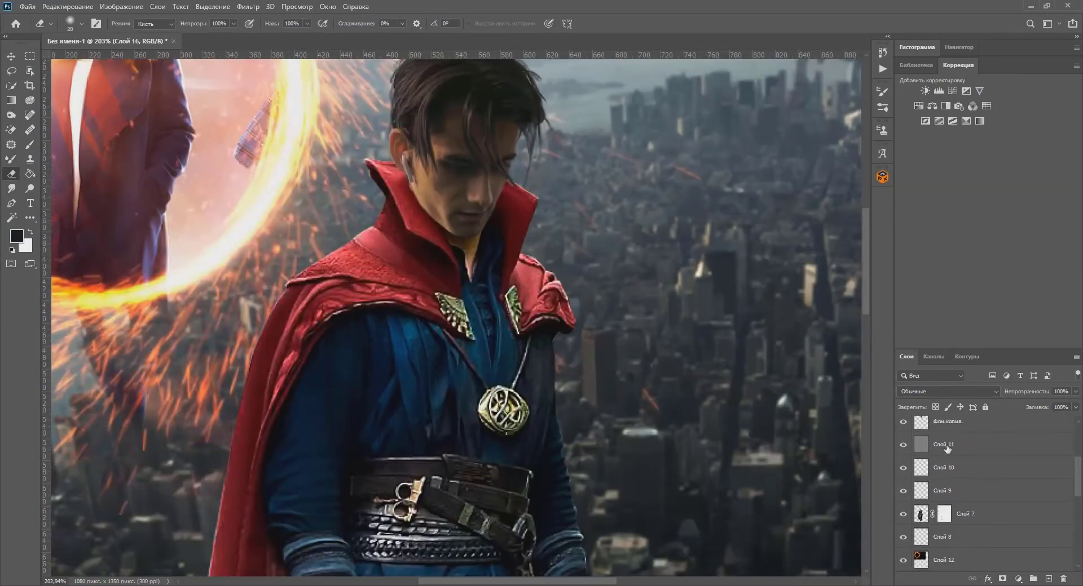
click(1002, 579)
key(b)
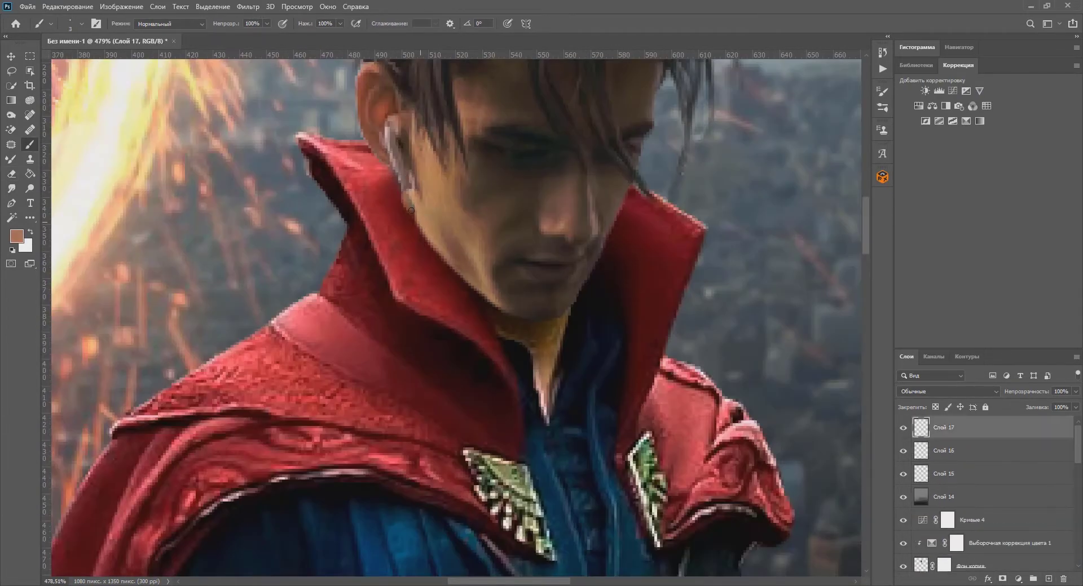
alt+scroll(416, 210, down, 10)
Add a Selective Color adjustment with Reds cyan cut to -83%.
click(980, 121)
drag(728, 402, 688, 402)
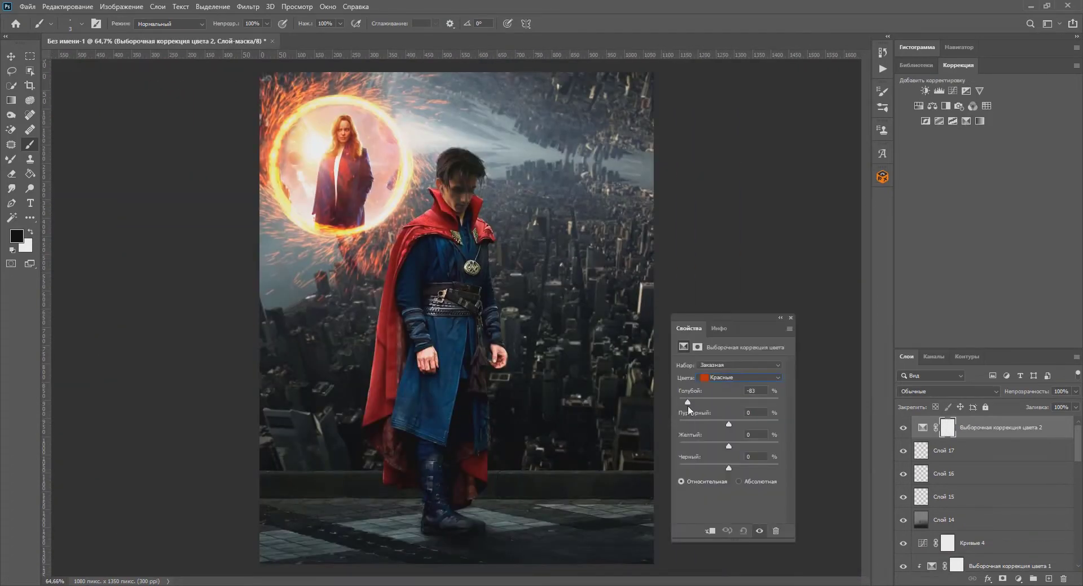
click(768, 390)
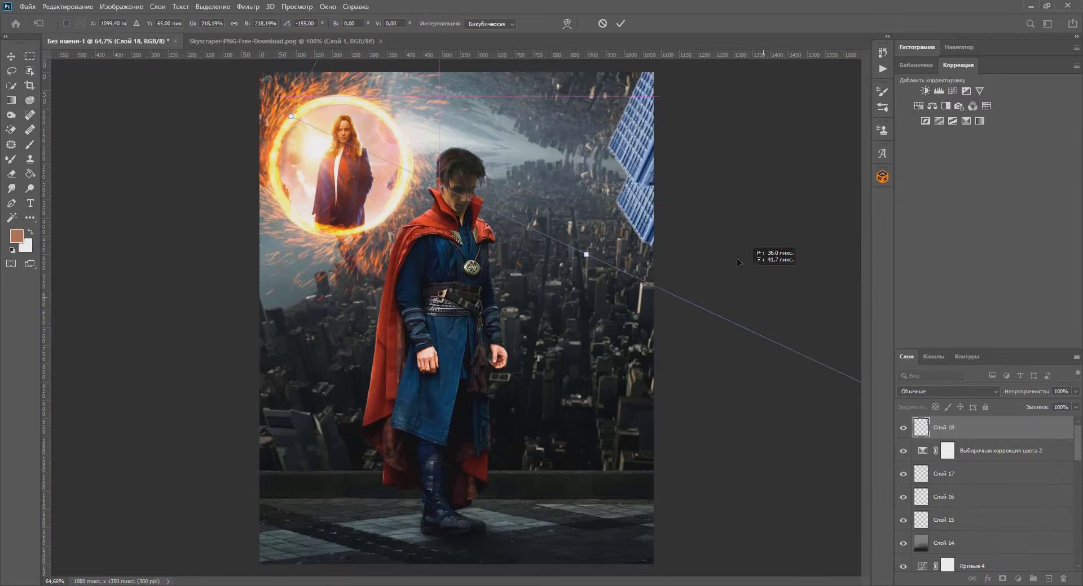
Scale and rotate the top-right skyscraper on Слой 18, then add an empty layer for glow painting.
drag(737, 258, 734, 218)
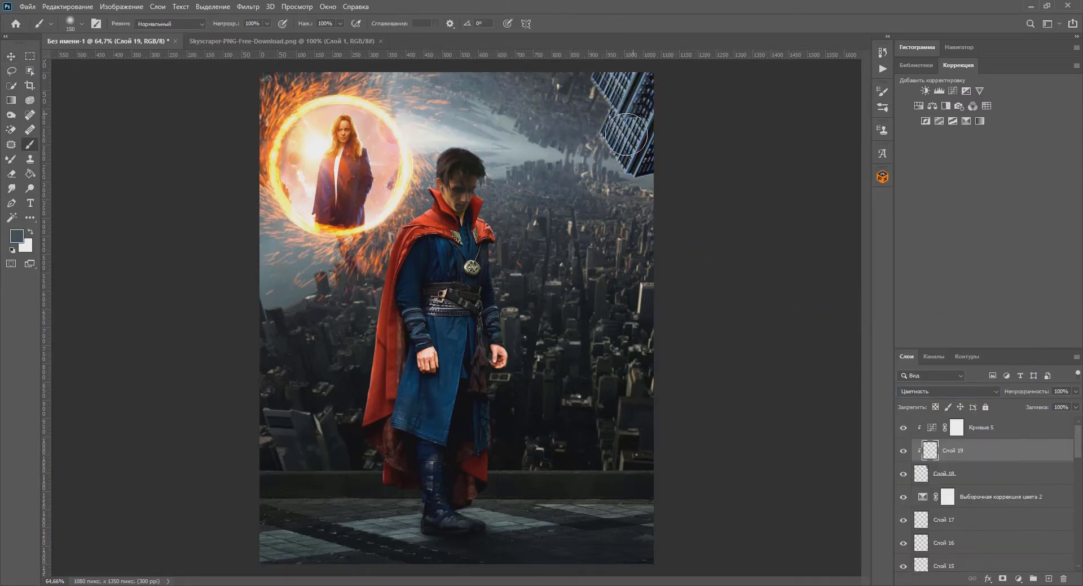
click(919, 465)
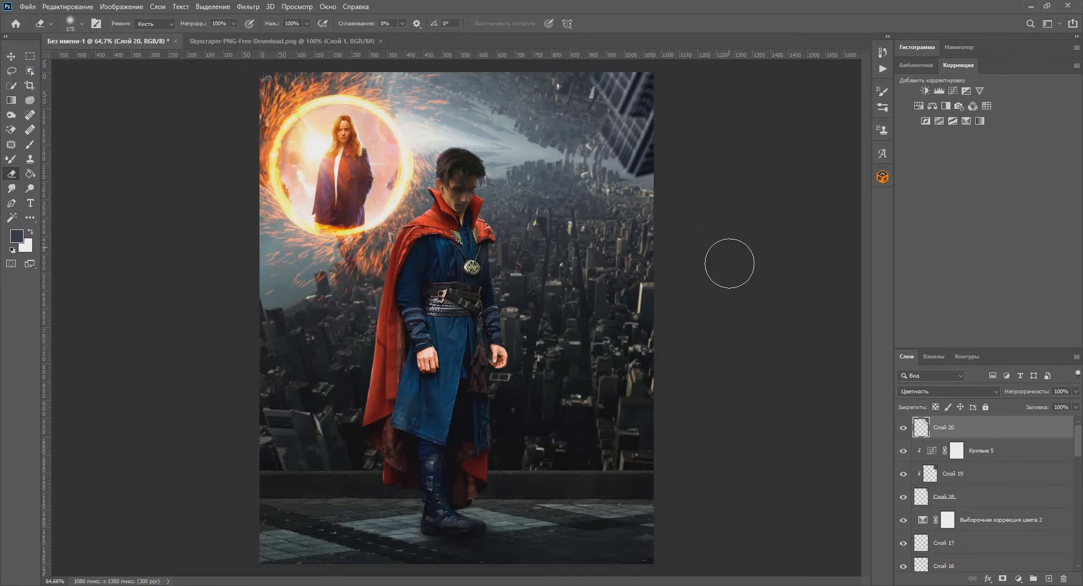
key(ctrl+shift+alt+n)
click(30, 145)
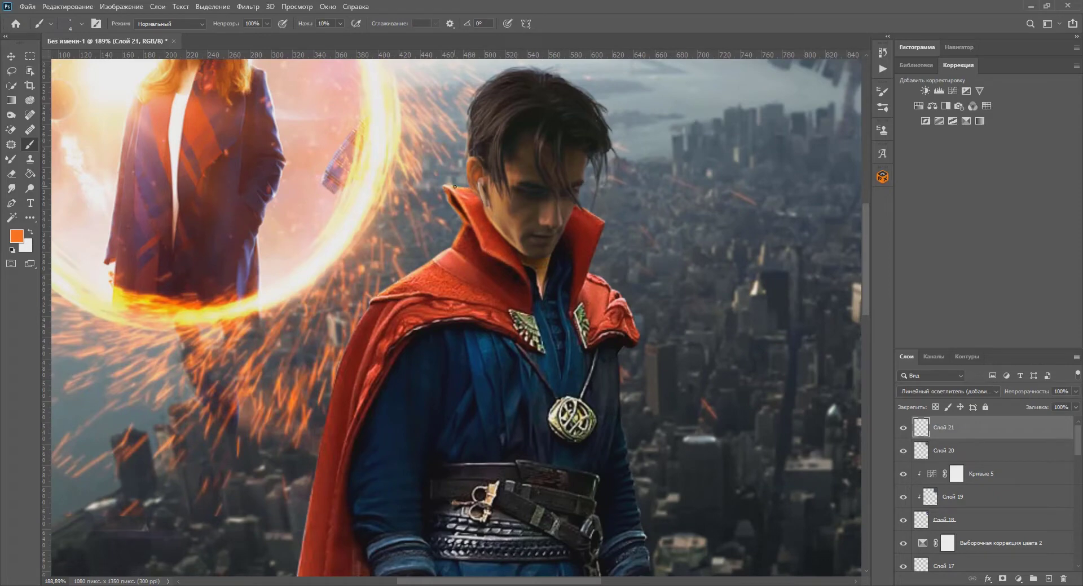
Paint stronger orange glow across the cape and collar on Слой 21, down to the lower cape.
drag(467, 153, 435, 194)
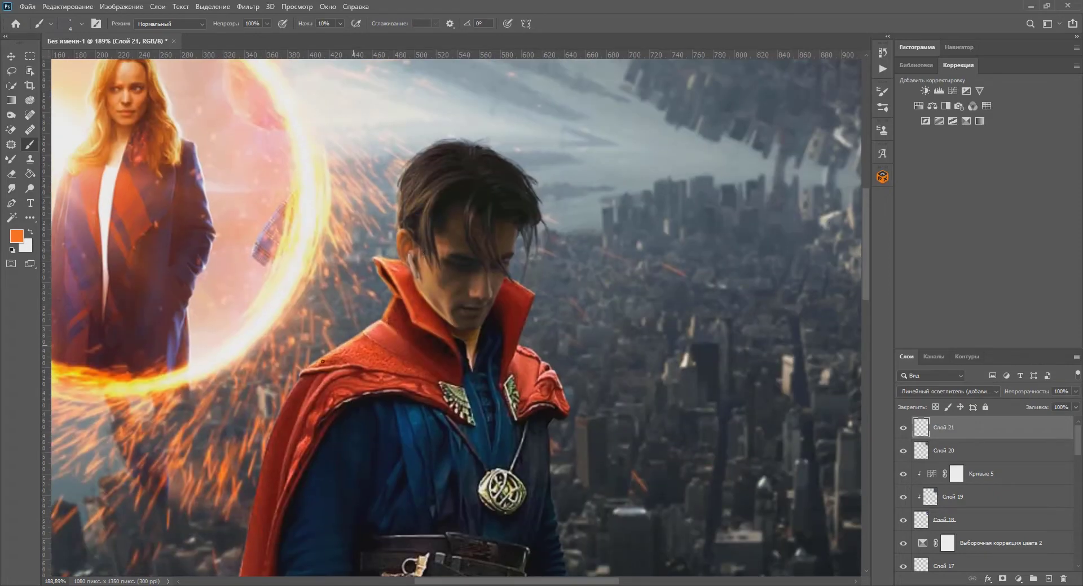
key(ctrl+0)
scroll(459, 235, up, 3)
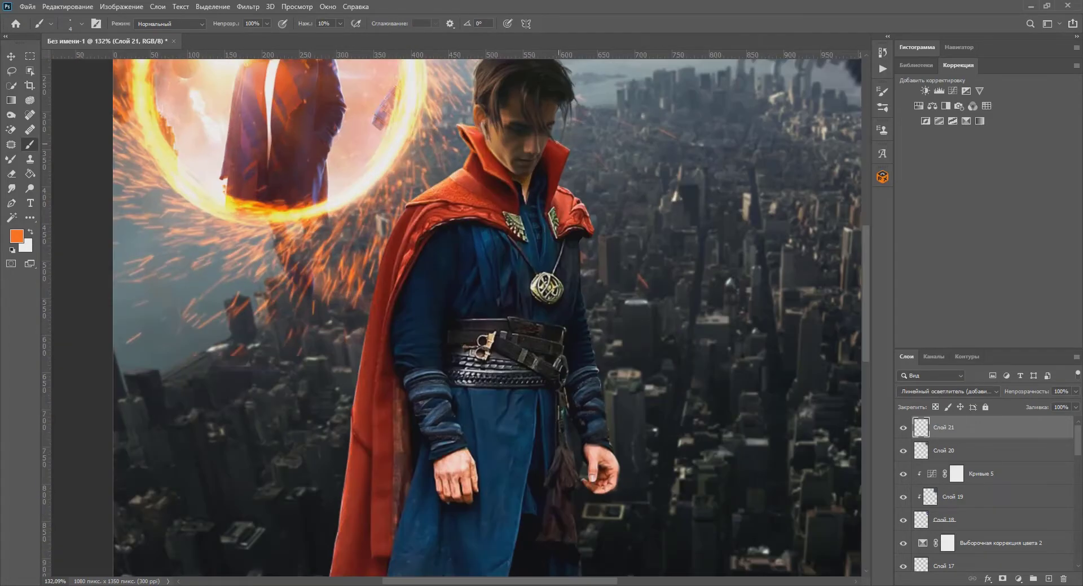
scroll(460, 235, up, 2)
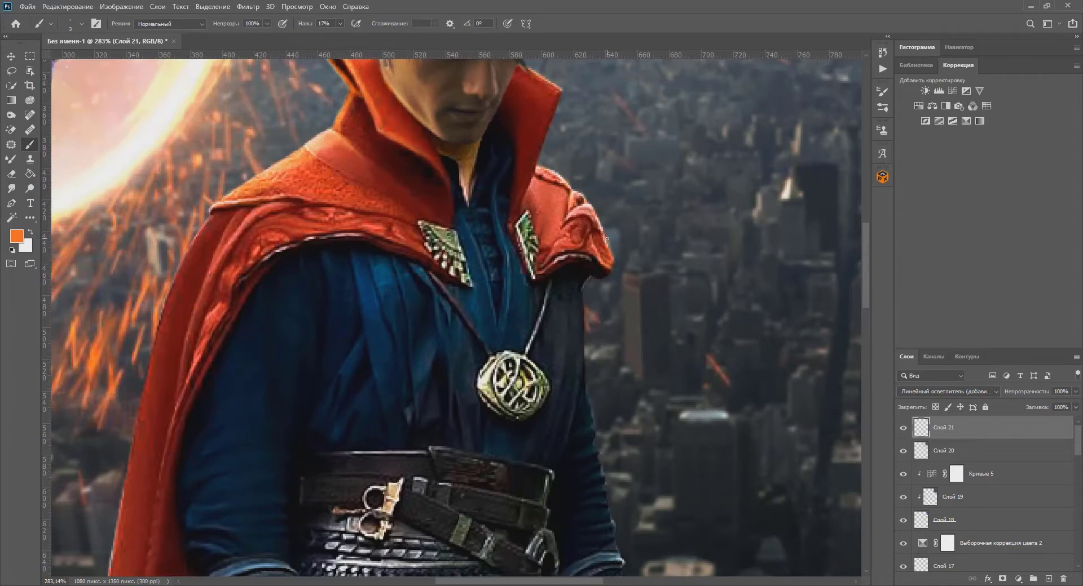
scroll(463, 123, down, 2)
scroll(536, 225, down, 3)
scroll(568, 287, up, 3)
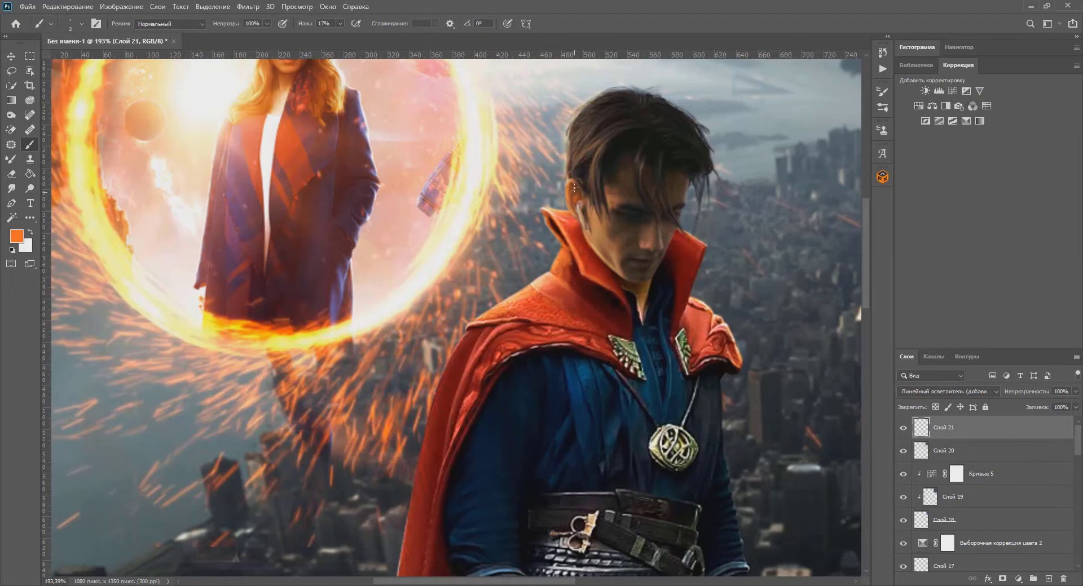
key(ctrl+0)
scroll(437, 208, up, 5)
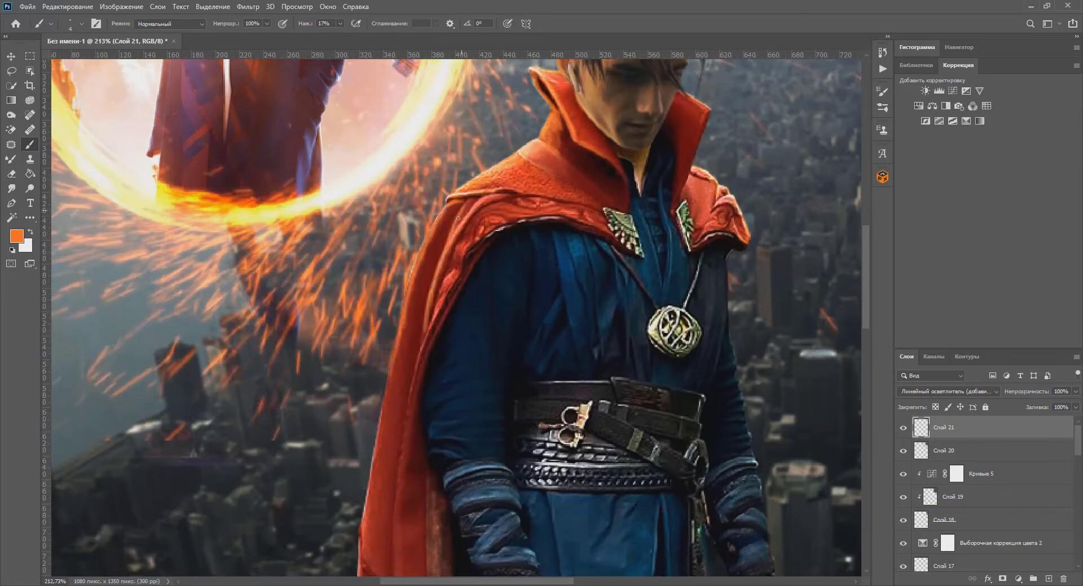
scroll(620, 175, down, 1)
scroll(621, 174, down, 1)
scroll(621, 175, down, 1)
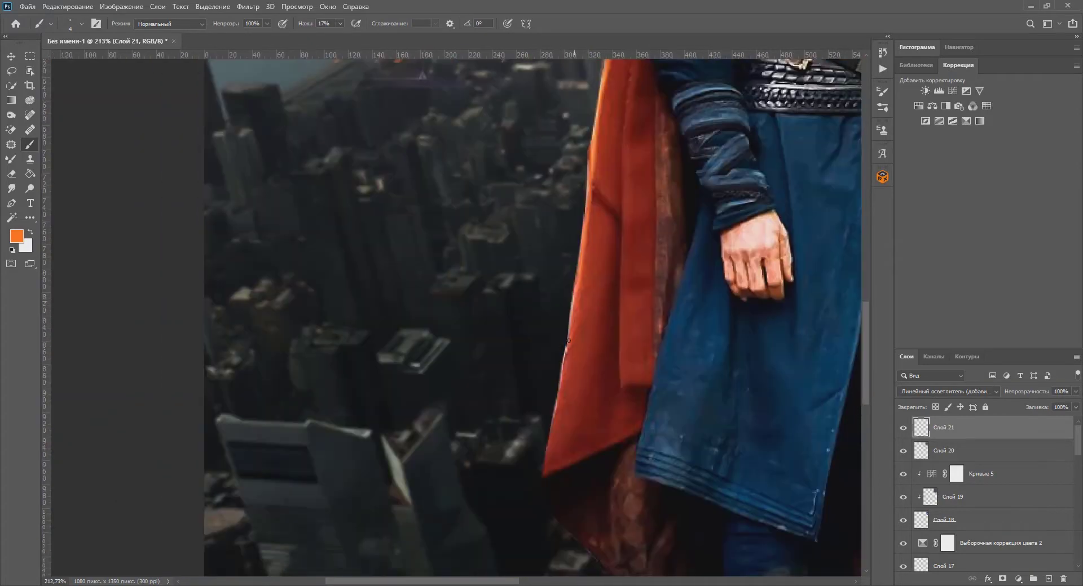
drag(436, 81, 467, 402)
scroll(467, 402, down, 3)
scroll(467, 402, down, 2)
scroll(467, 402, down, 2)
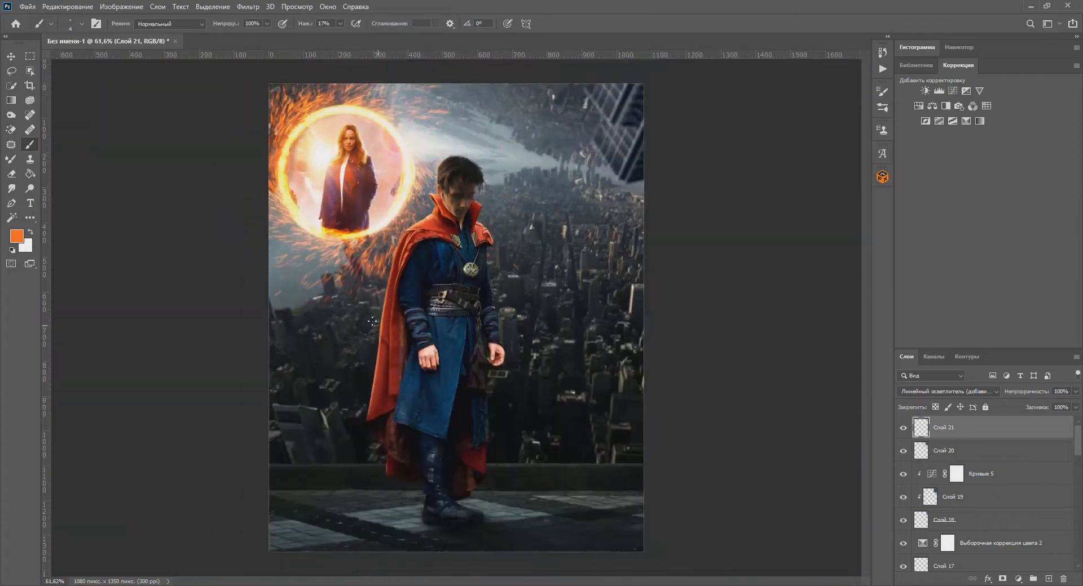
Create Слой 22 and paint and erase touch-ups around the hair.
key(ctrl+shift+alt+n)
scroll(466, 145, up, 5)
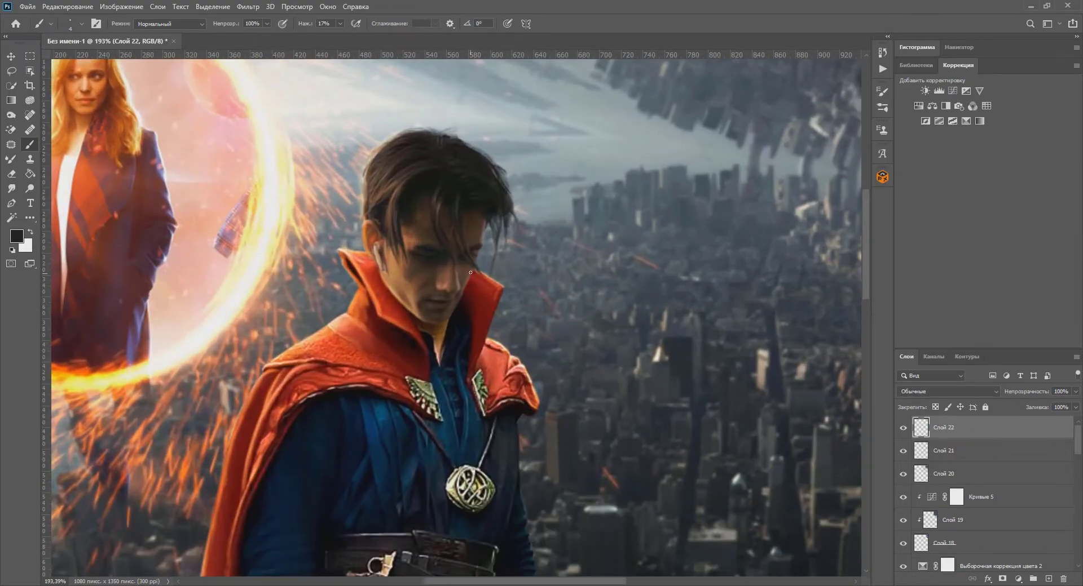
scroll(471, 273, down, 3)
scroll(516, 178, up, 4)
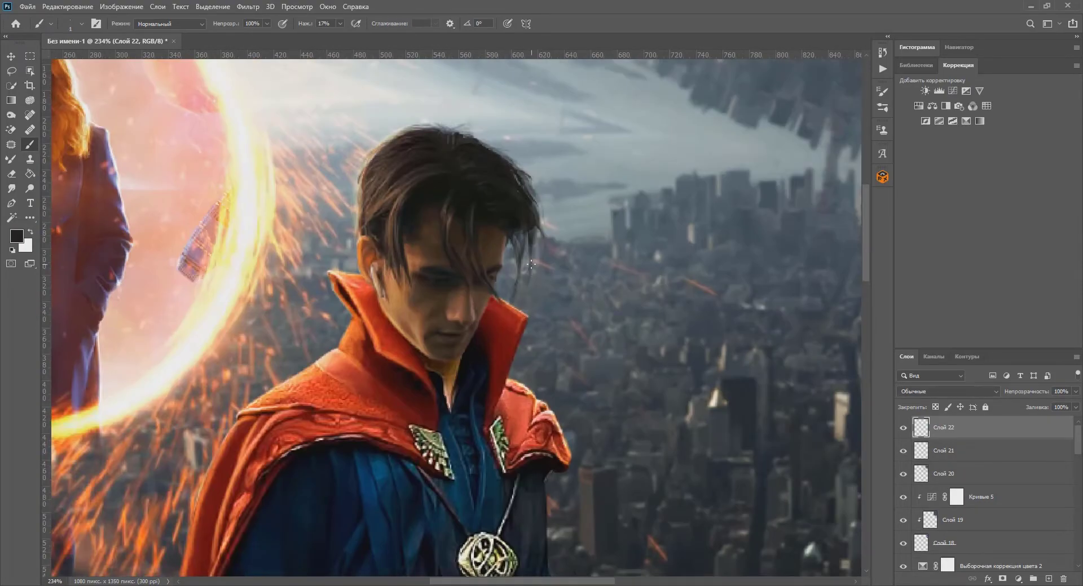
scroll(528, 232, down, 2)
scroll(528, 233, down, 3)
scroll(565, 433, up, 2)
key(e)
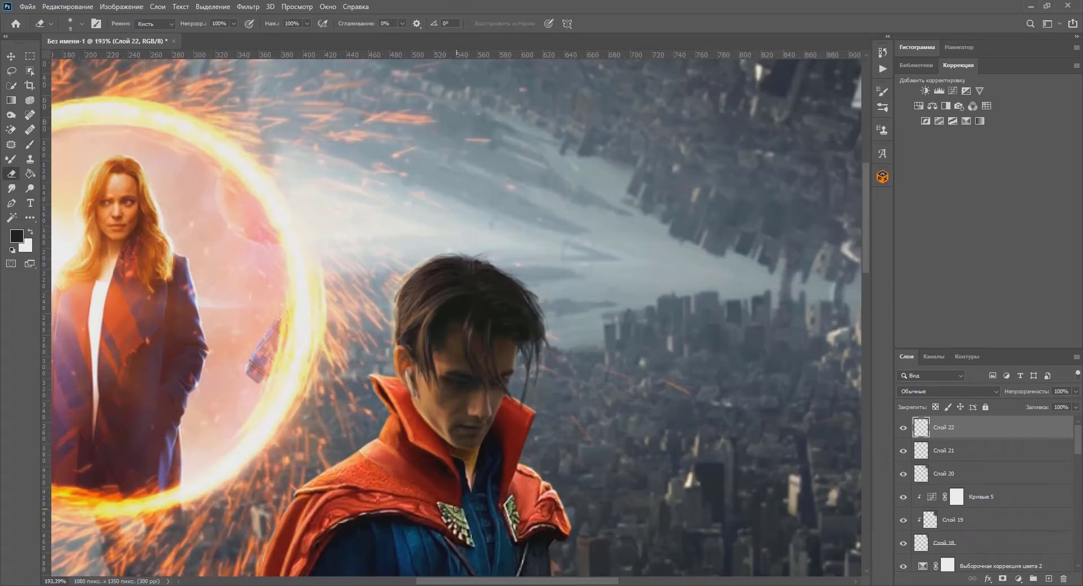
scroll(565, 433, down, 2)
scroll(565, 433, down, 2)
Paint on a new layer set to Color blend mode.
key(b)
alt+click(354, 234)
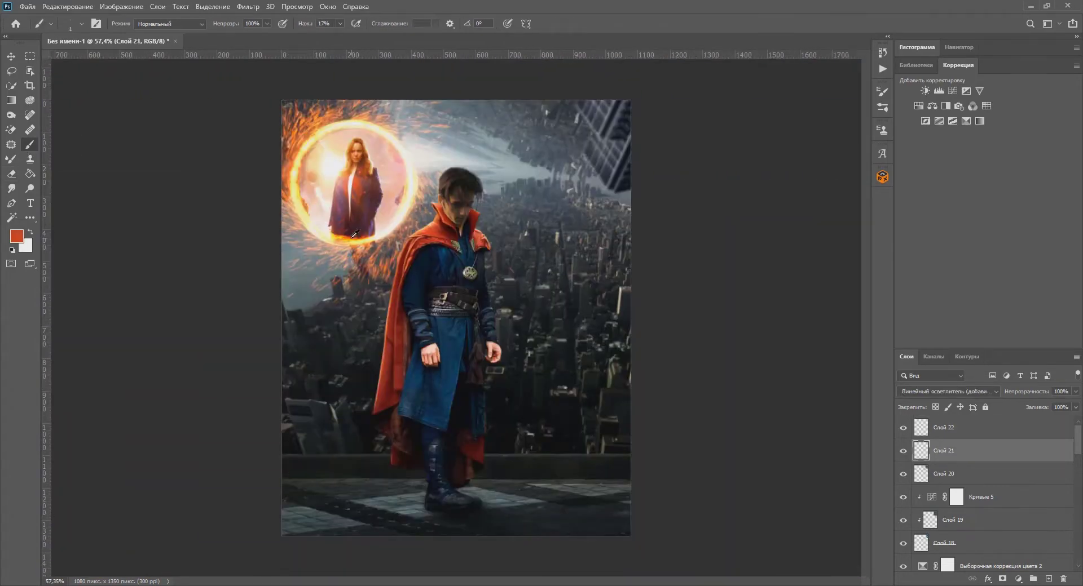
drag(387, 290, 278, 434)
click(1050, 578)
click(947, 391)
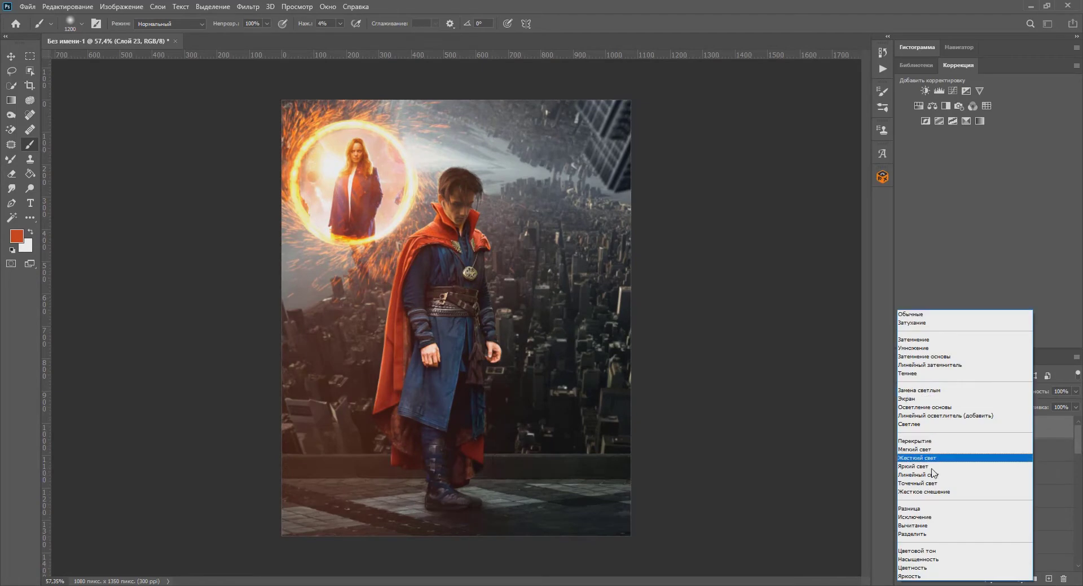
click(953, 564)
scroll(467, 237, up, 5)
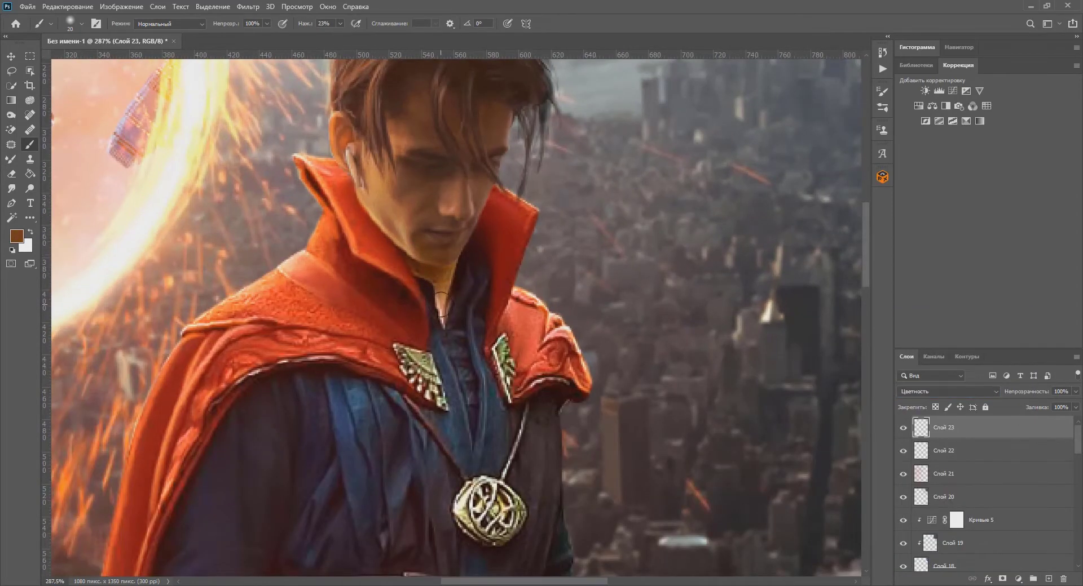
Add a 50% gray Soft Light layer, dodge with a larger brush, and lower its opacity.
key(ctrl+0)
key(ctrl+shift+n)
key(Return)
click(11, 115)
scroll(492, 209, up, 3)
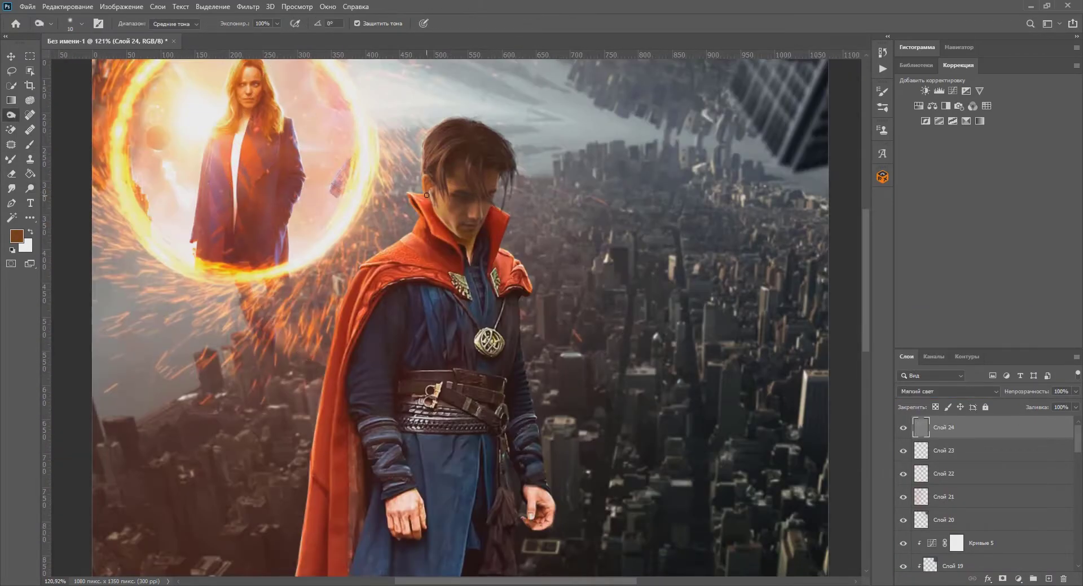
scroll(427, 195, down, 5)
scroll(443, 494, down, 2)
key(bracketright)
key(bracketright)
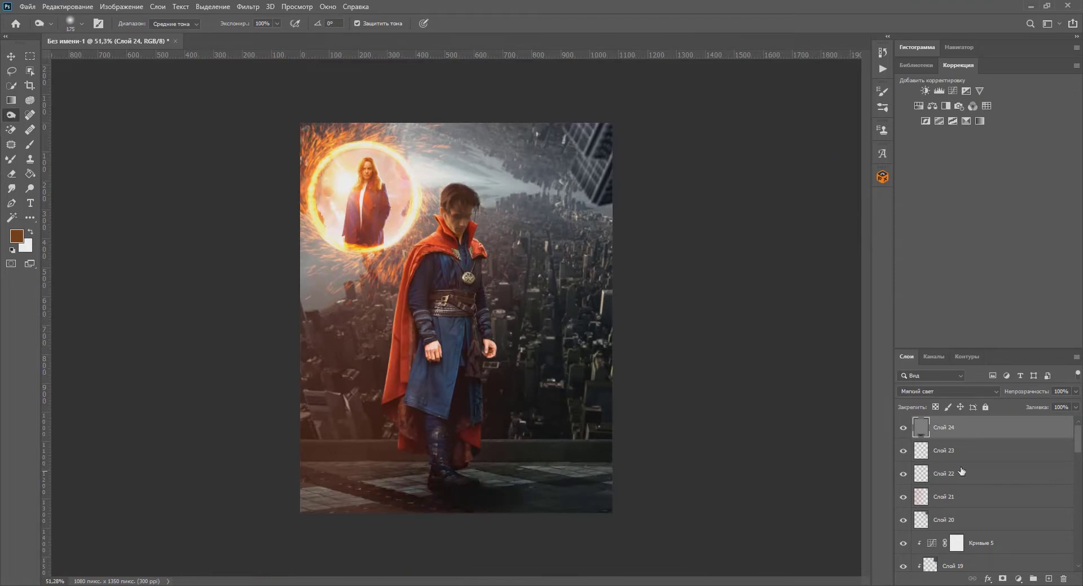
drag(1076, 392, 1054, 425)
Add Selective Color: Greens Cyan -35, Magenta -6, Yellow +23; Neutrals Cyan -75.
click(979, 121)
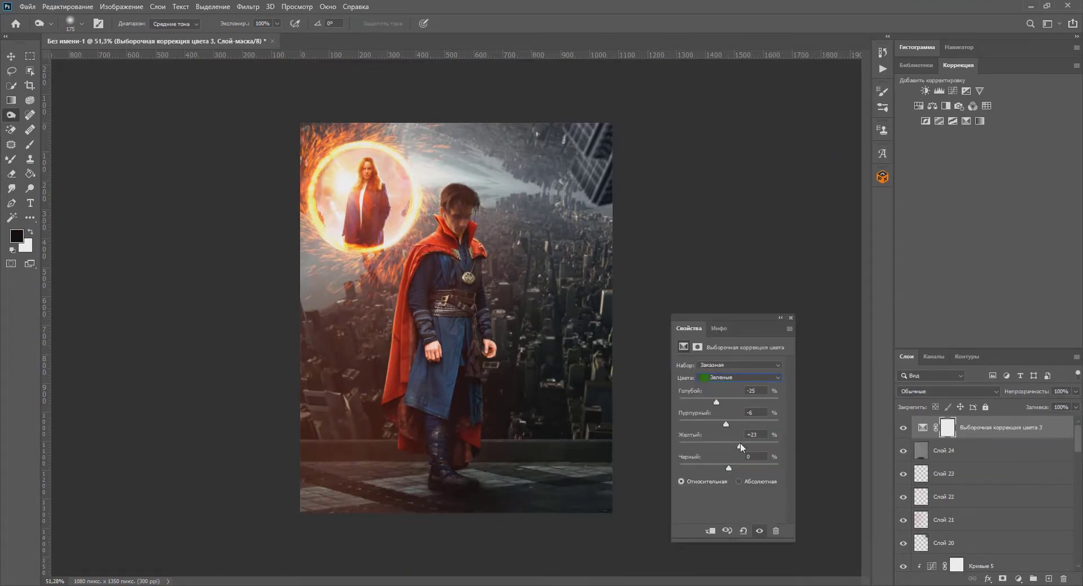
drag(750, 424, 720, 424)
drag(729, 446, 729, 446)
drag(729, 468, 699, 469)
key(Down)
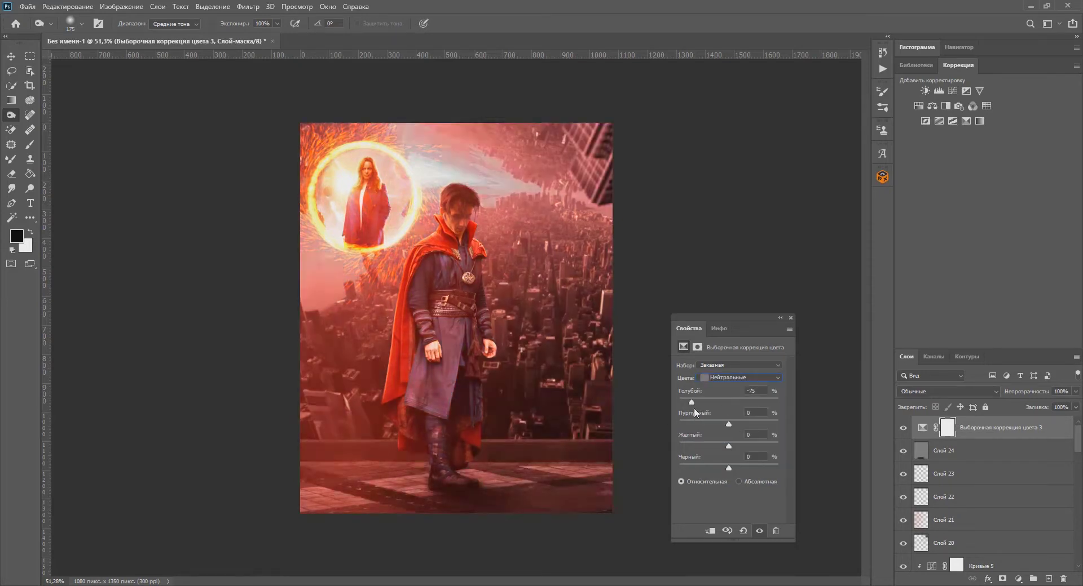
key(Down)
key(Down)
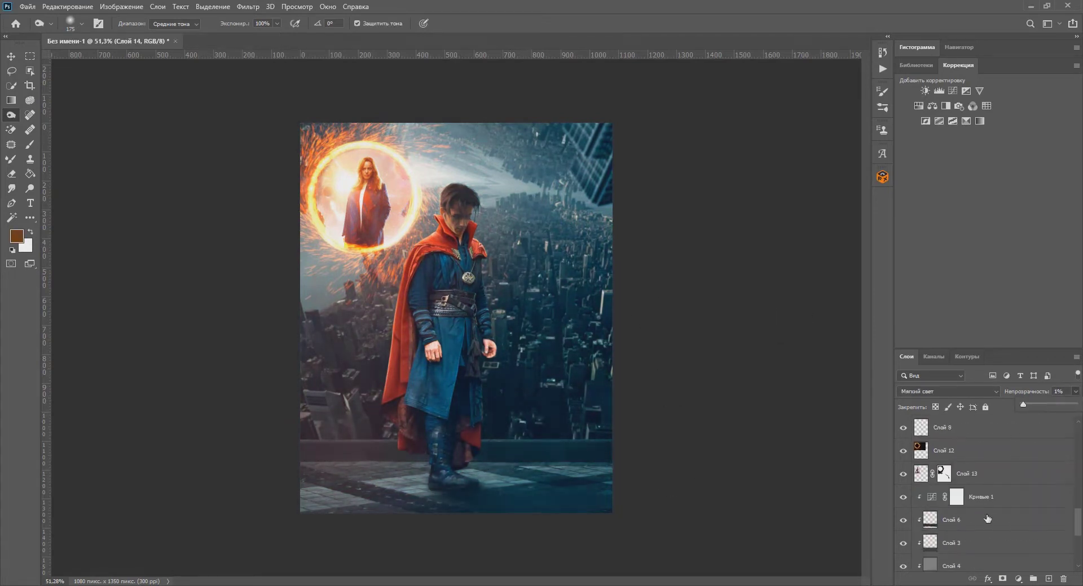
scroll(987, 508, up, 3)
Move the shadow copy below the feet and distort it into a wide ground trapezoid.
click(959, 491)
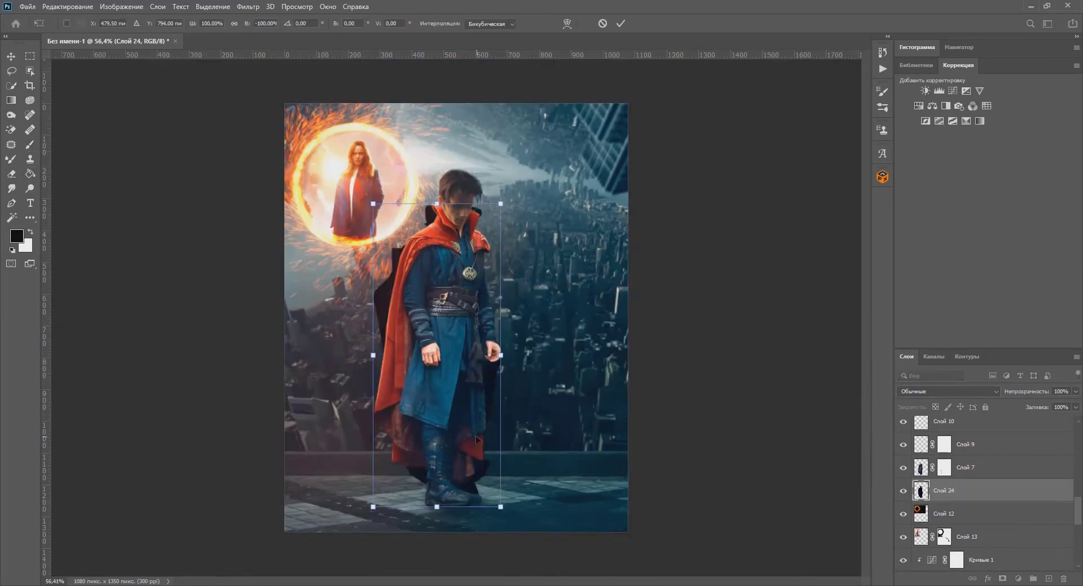
drag(477, 438, 476, 575)
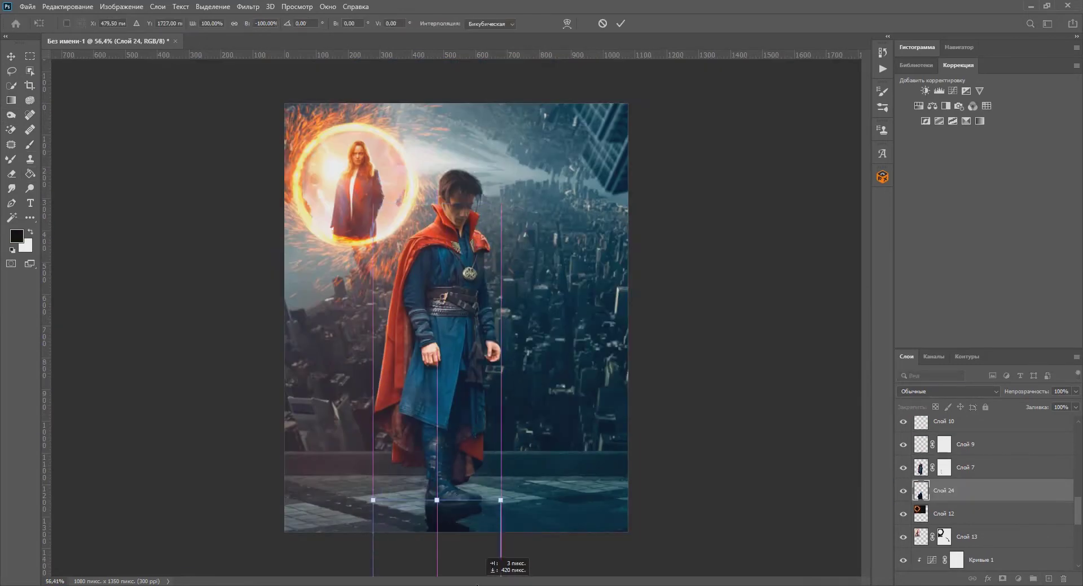
key(ctrl+0)
drag(423, 520, 634, 524)
key(Return)
key(ctrl+0)
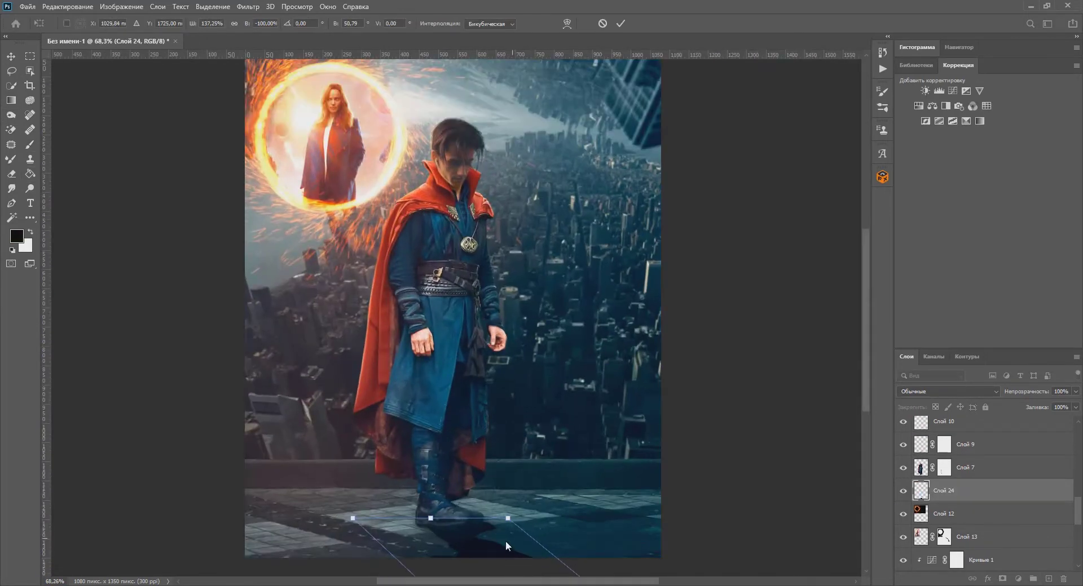
key(g)
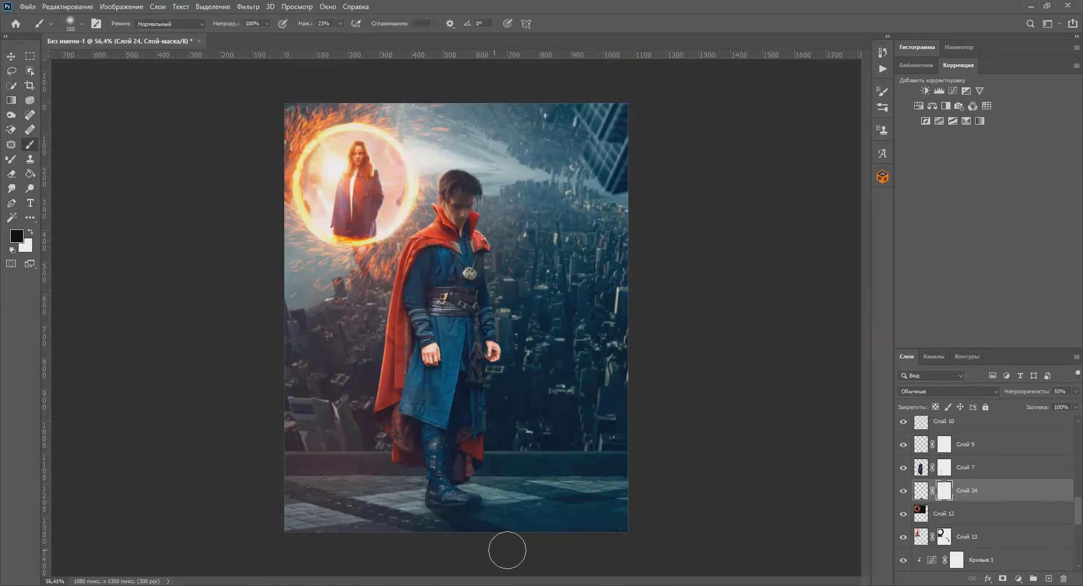
key(x)
On a Linear Dodge layer, paint orange light along the curb's top edge, then add Слой 28.
click(957, 392)
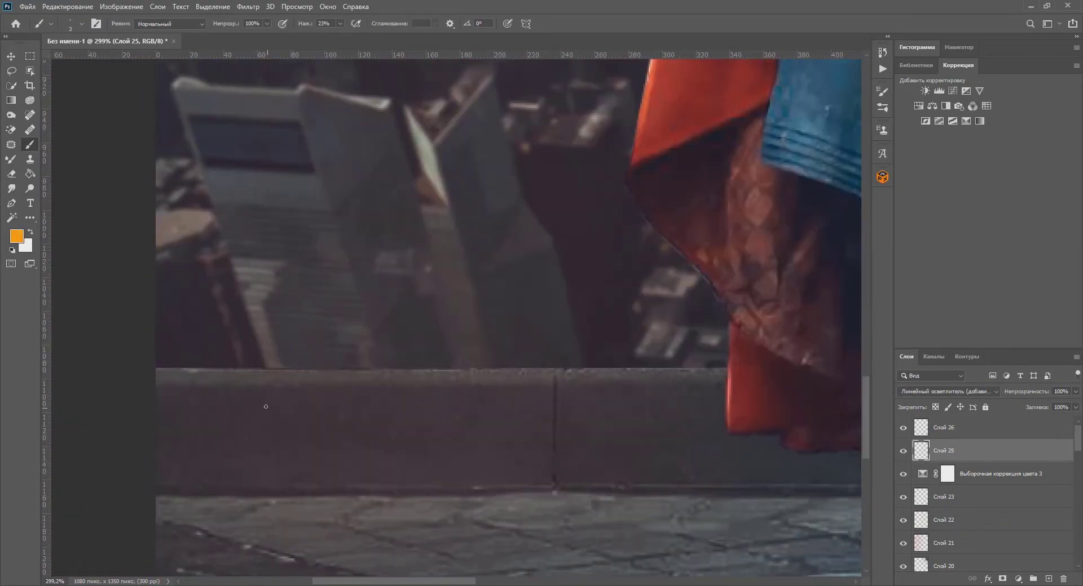
drag(156, 369, 607, 371)
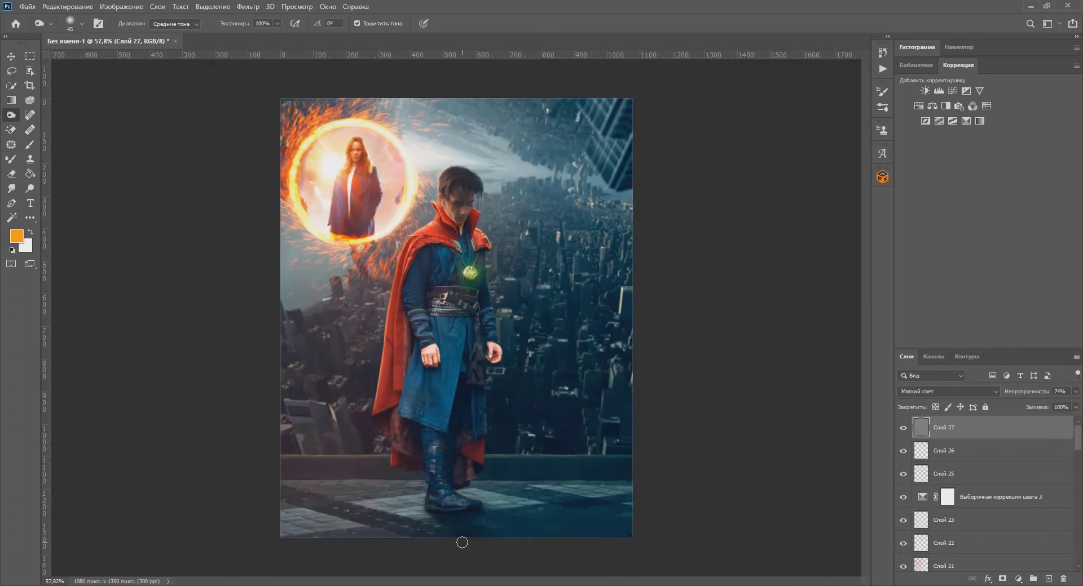
click(1047, 578)
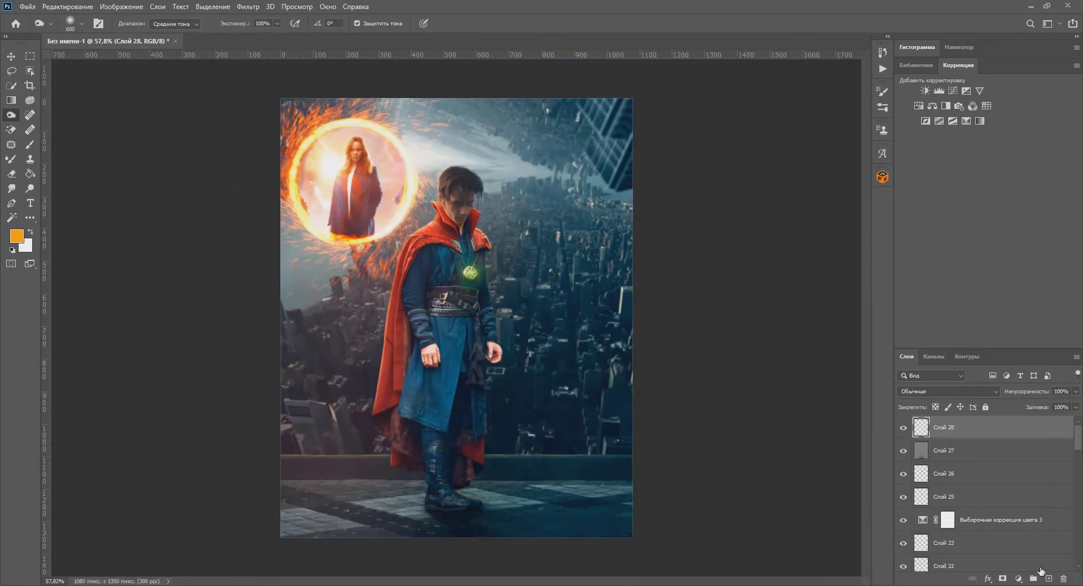
click(30, 145)
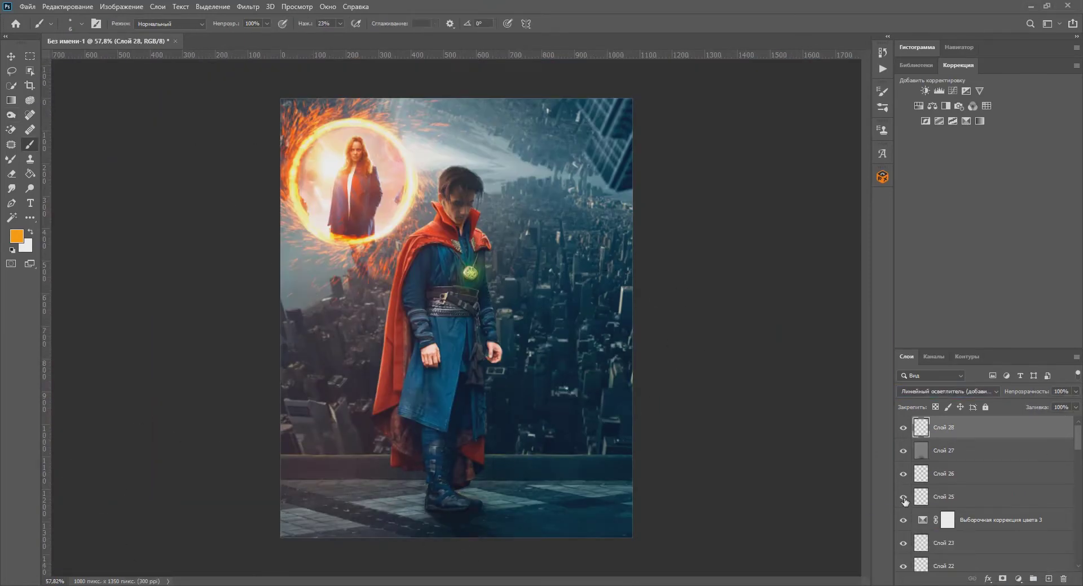
Paint an orange and salmon glowing ring around the wrist.
alt+click(346, 236)
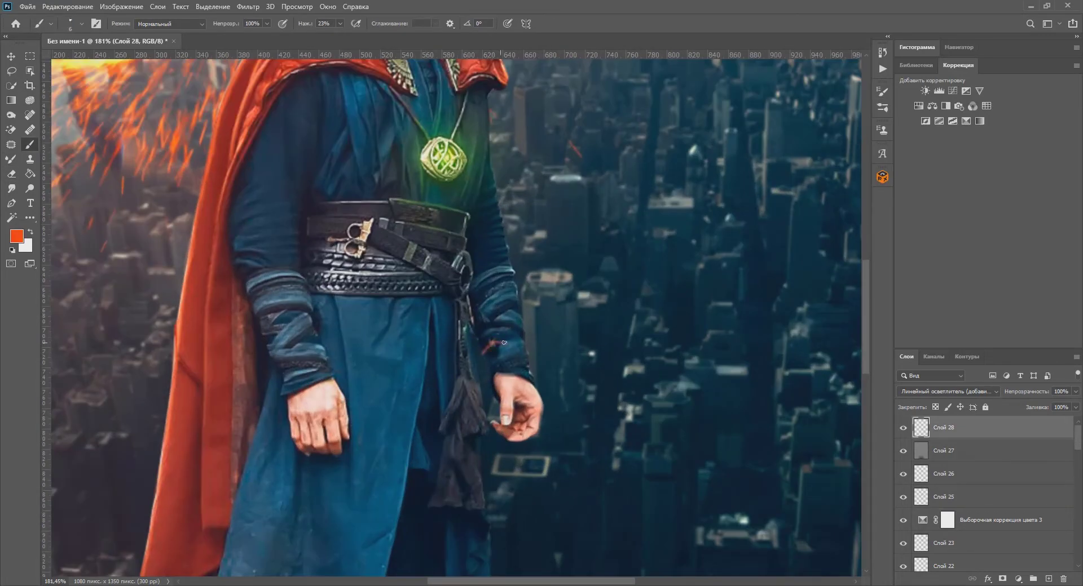
mouse_move(530, 352)
mouse_down()
mouse_move(480, 373)
mouse_move(505, 351)
mouse_up()
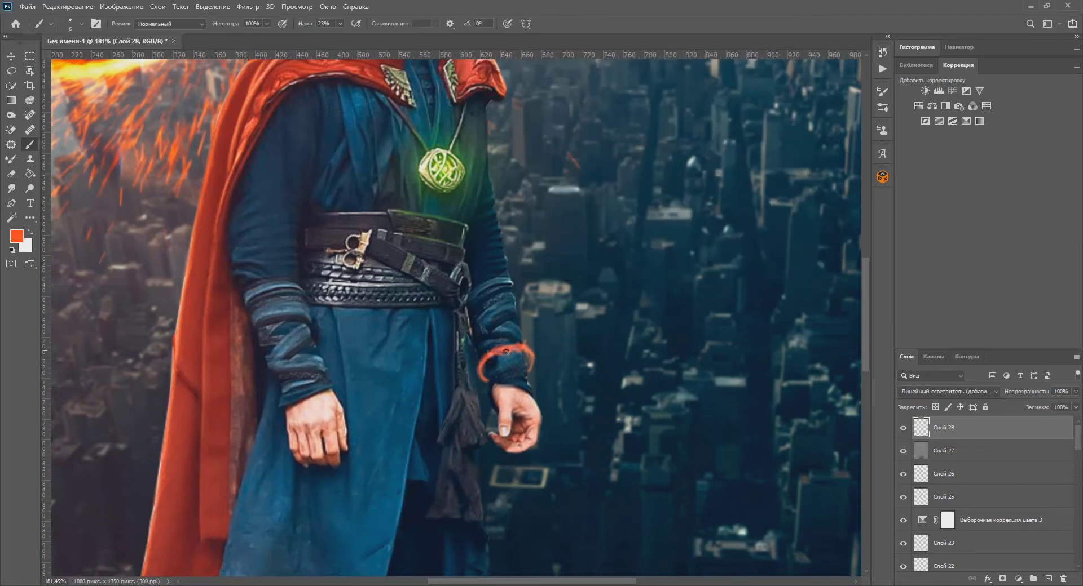
click(16, 236)
click(797, 79)
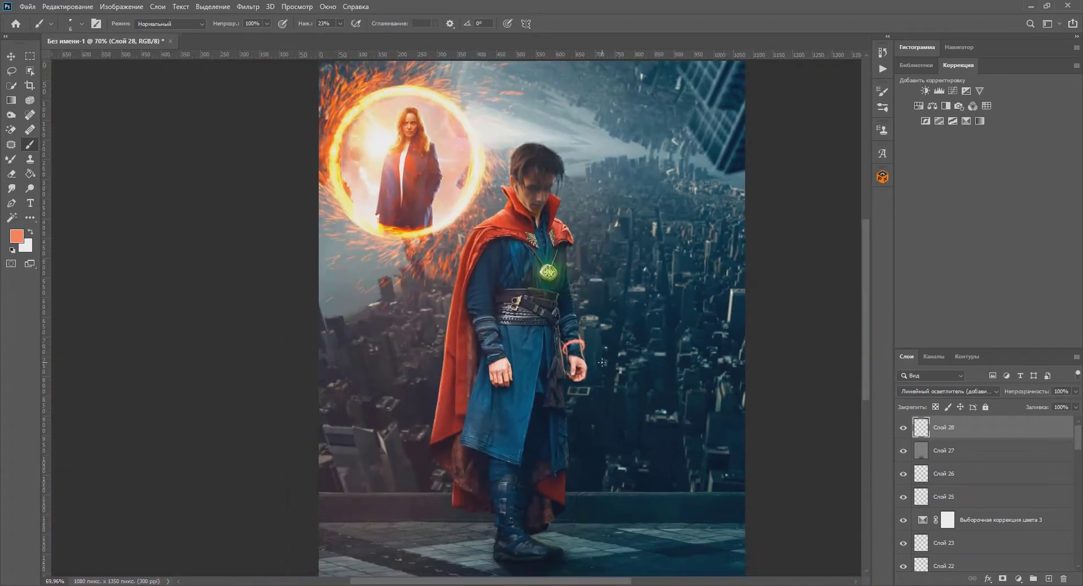
drag(597, 313, 390, 393)
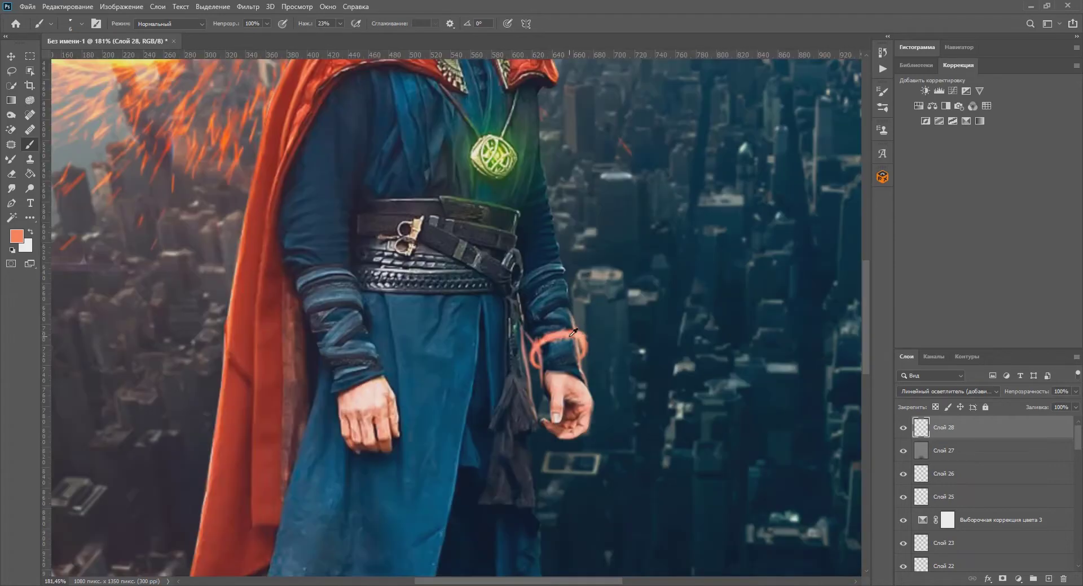
Smooth the hand's skin with the Mixer Brush on a new layer; set the ring layer to Linear Dodge (Add).
key(ctrl+shift+alt+n)
key(shift+b)
alt+click(389, 392)
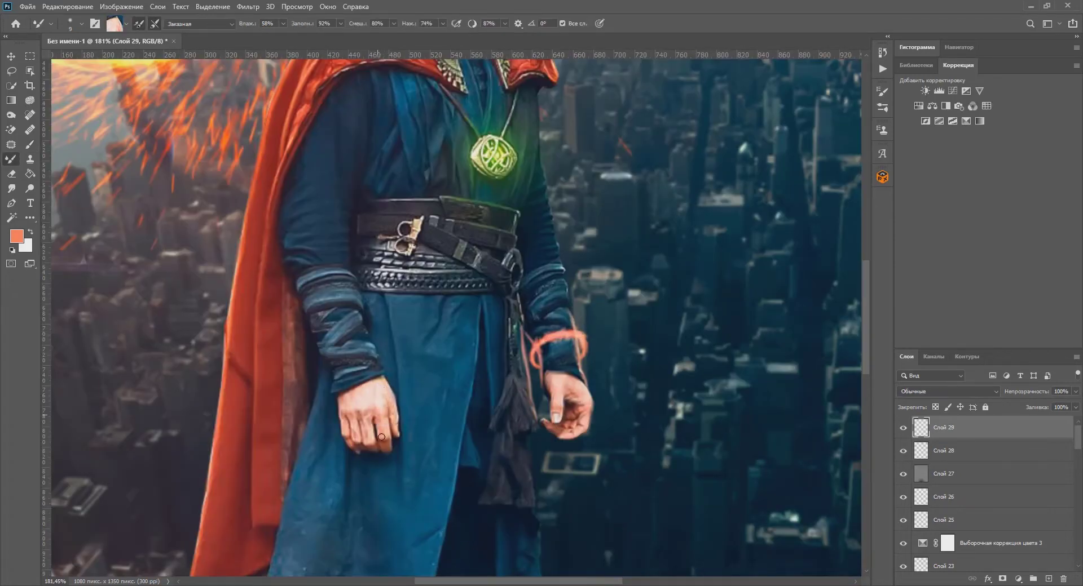
key(7)
key(3)
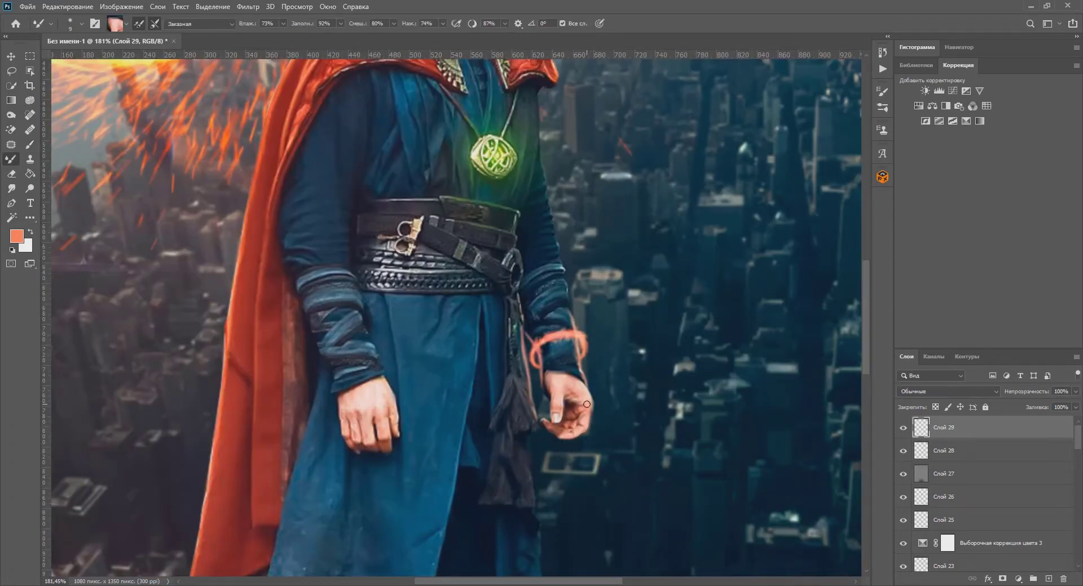
key(ctrl+0)
click(16, 235)
click(798, 80)
key(b)
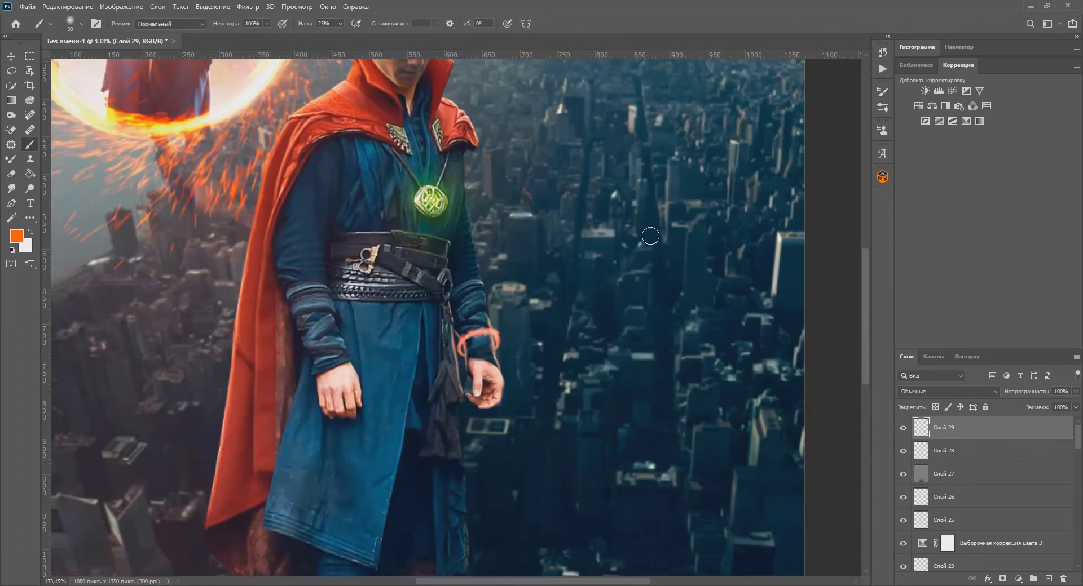
key(shift+alt+w)
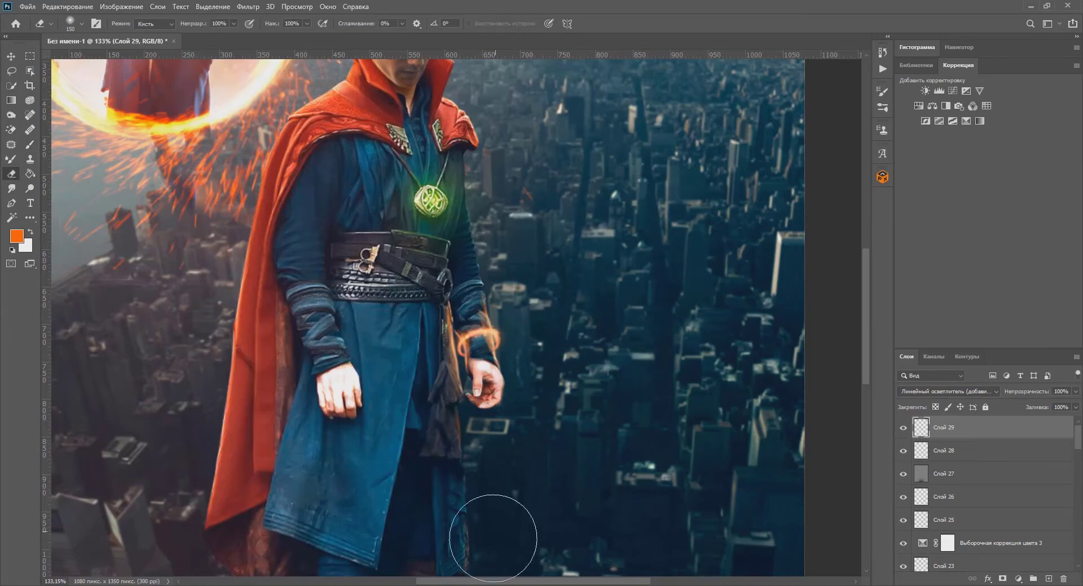
Add a gray-filled Soft Light layer for dodging.
key(ctrl+0)
key(shift+ctrl+n)
key(Return)
Dodge the cape's left side, the coat and belt, and the red cape's edge.
key(o)
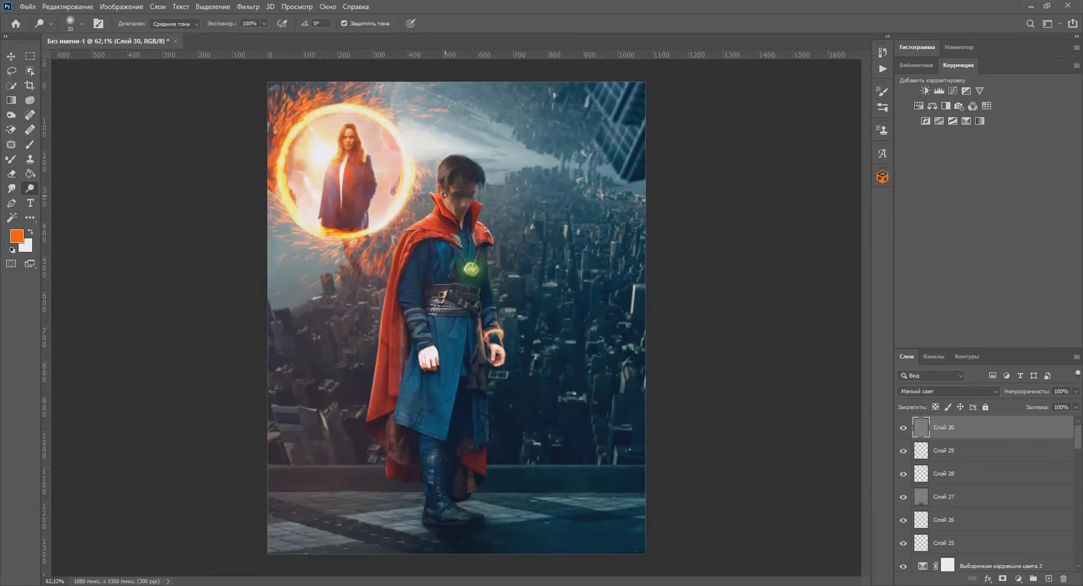
key(bracketright)
drag(438, 227, 477, 253)
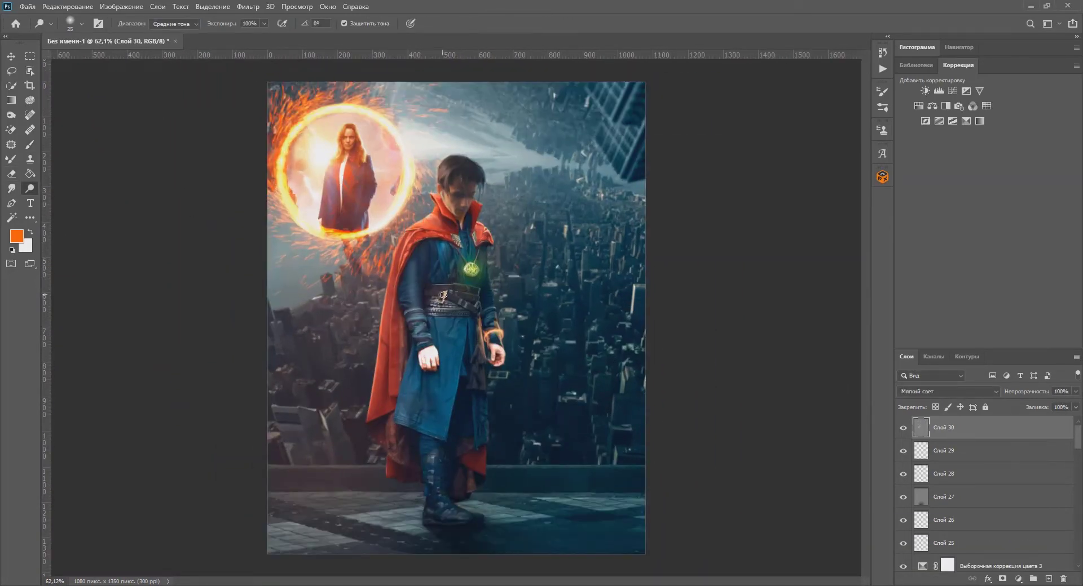
drag(443, 295, 438, 319)
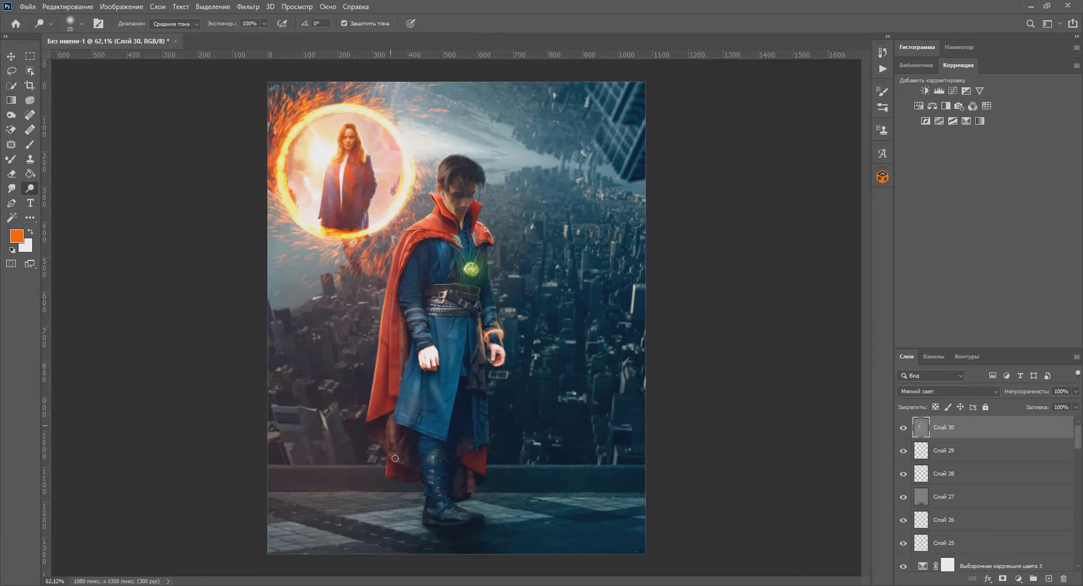
drag(394, 458, 376, 402)
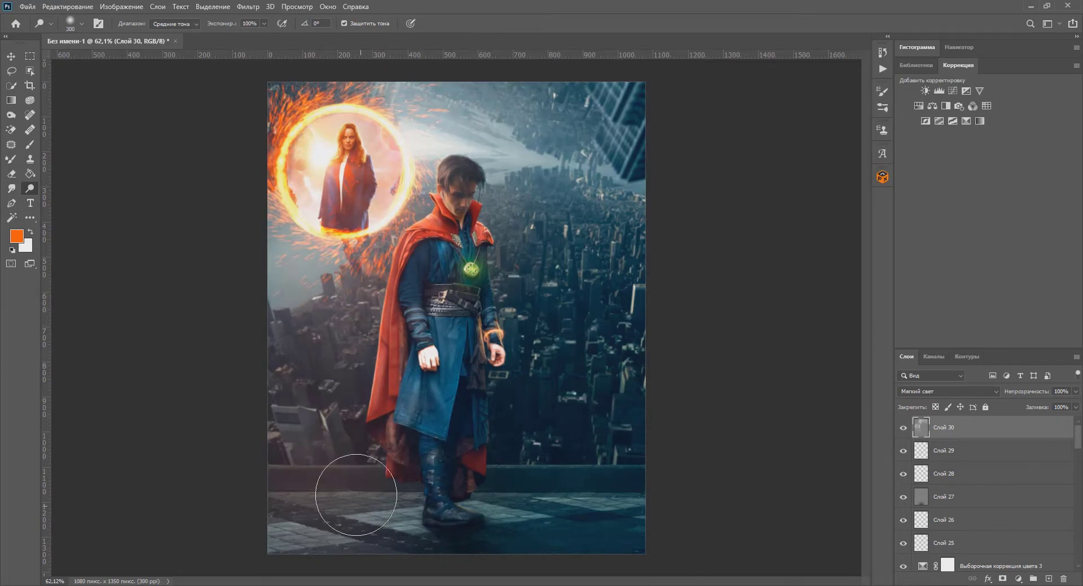
Burn the figure down to the boots on another gray Soft Light layer, then stamp visible.
key(ctrl+shift+n)
click(699, 173)
click(11, 114)
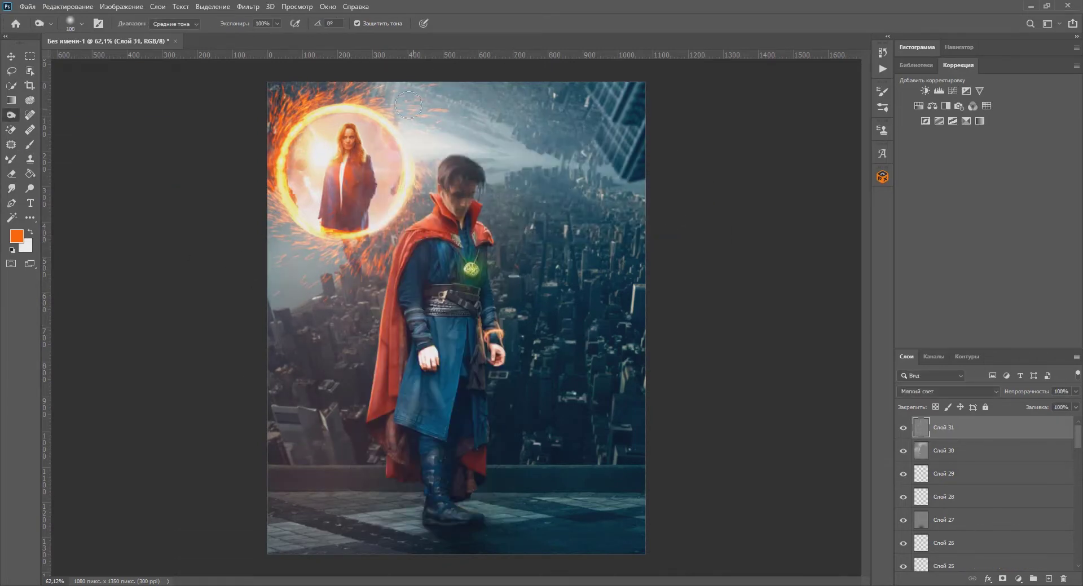
key(bracketleft)
key(bracketleft)
key(bracketleft)
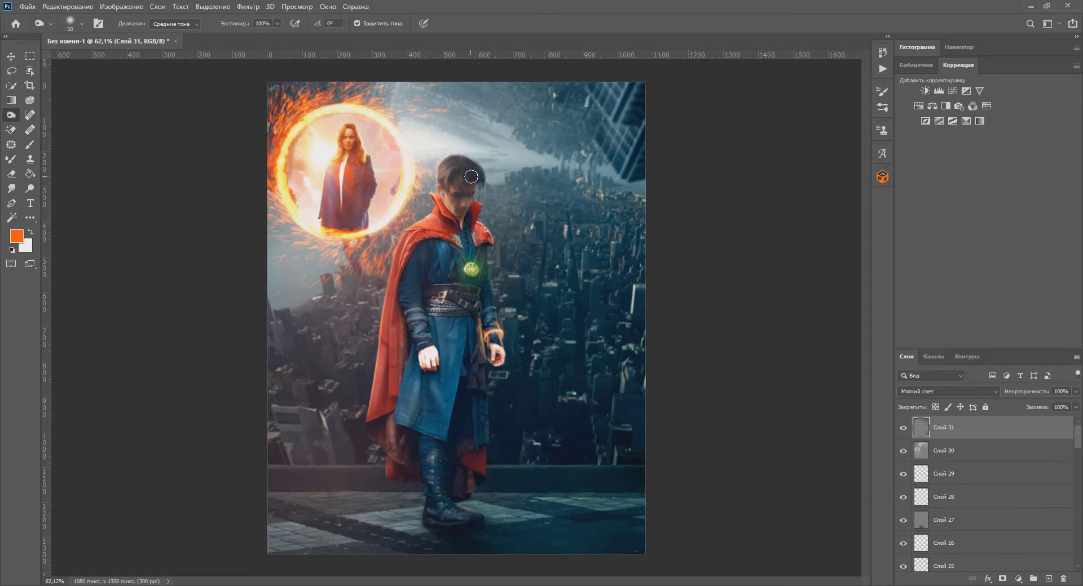
drag(414, 359, 465, 497)
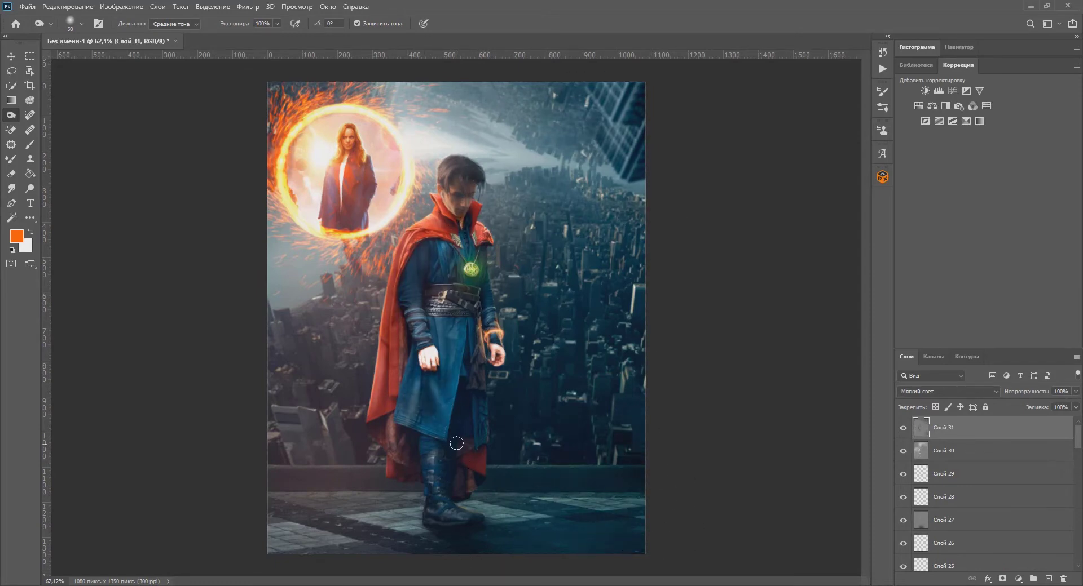
key(ctrl+shift+alt+e)
key(bracketright)
key(bracketright)
key(bracketright)
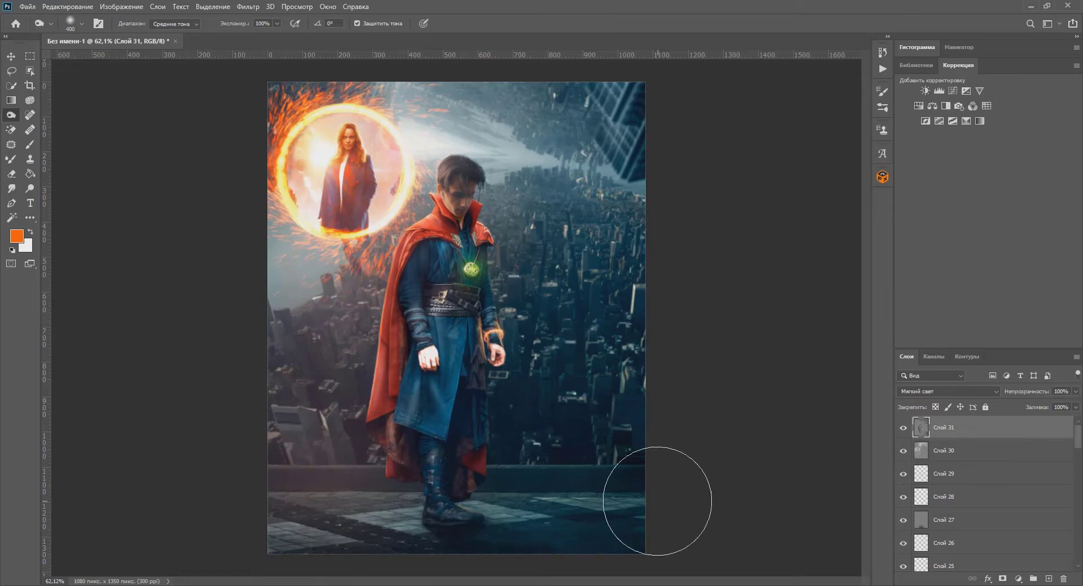
Desaturate the stamped layer, apply High Pass, and blend it in Linear Light.
key(ctrl+shift+u)
click(248, 6)
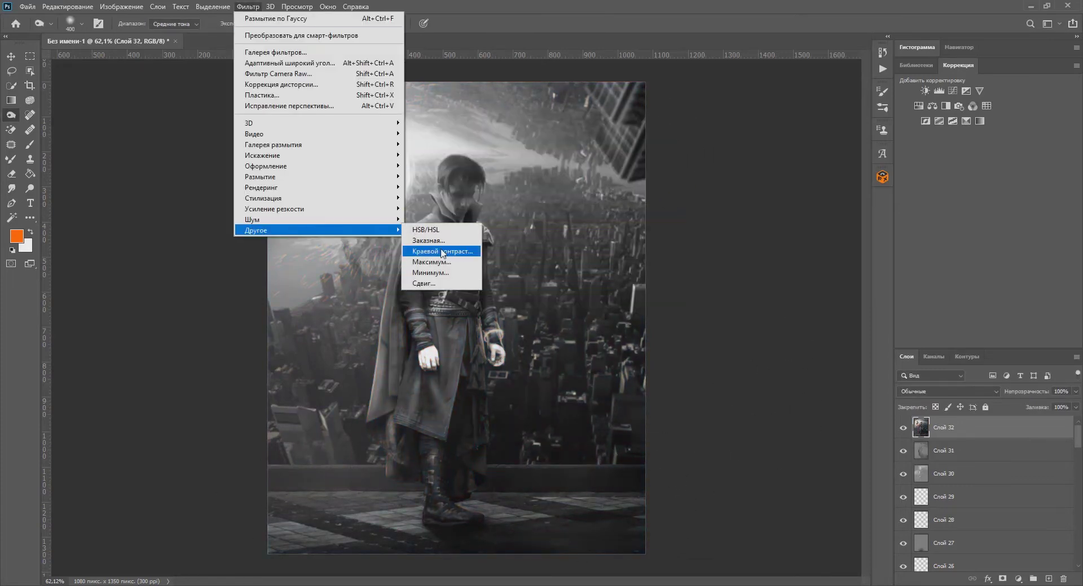
click(451, 248)
click(756, 133)
key(shift+alt+j)
click(1075, 392)
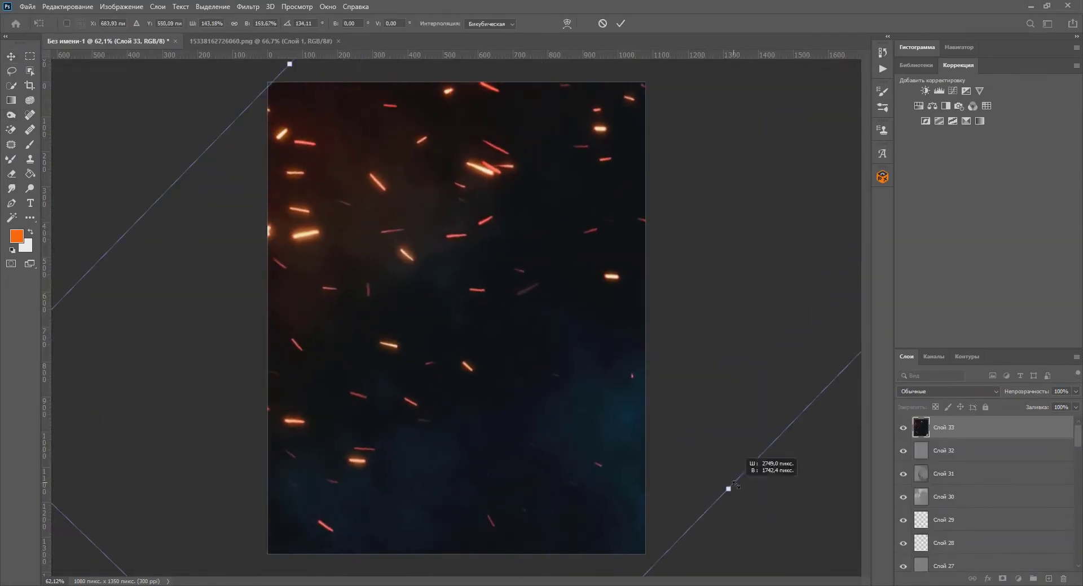
Erase parts of the spark layer and add a neutral 50% gray Soft Light layer.
click(12, 174)
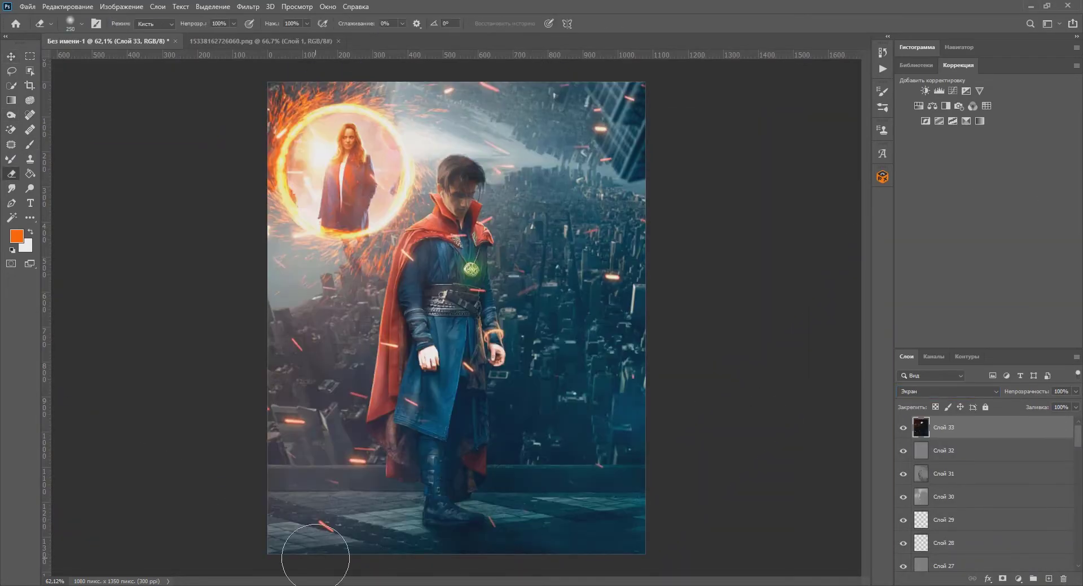
key(ctrl+shift+n)
click(378, 237)
key(Return)
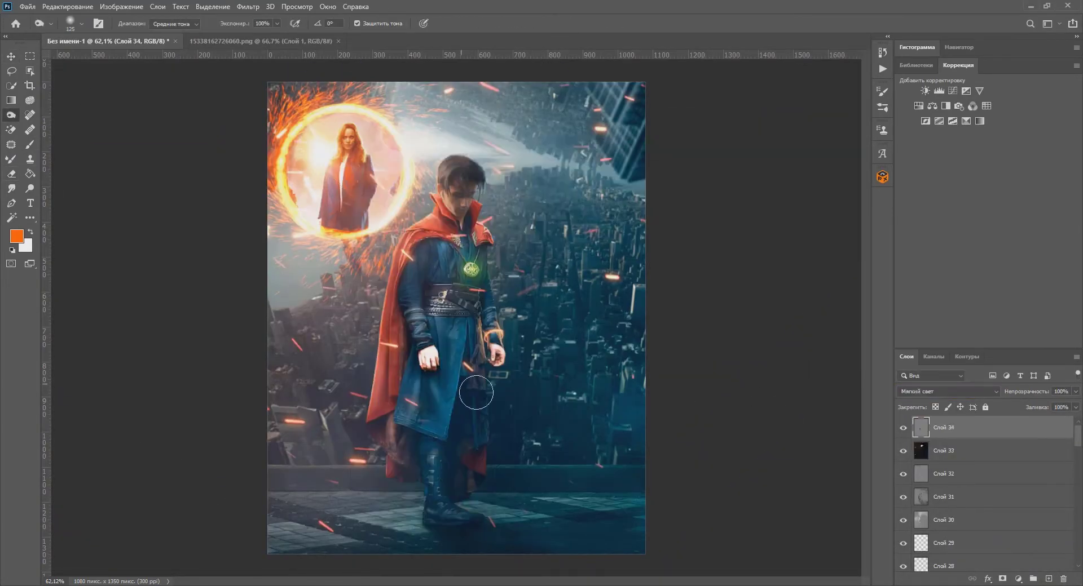
Set the spell-circle layer to Screen so it glows around the fist.
key(o)
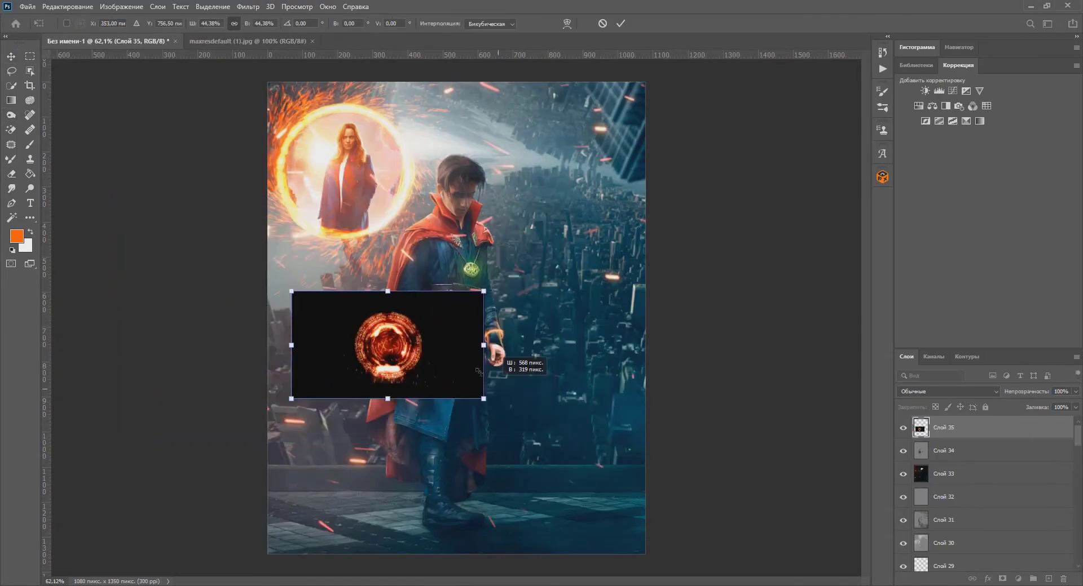
click(934, 391)
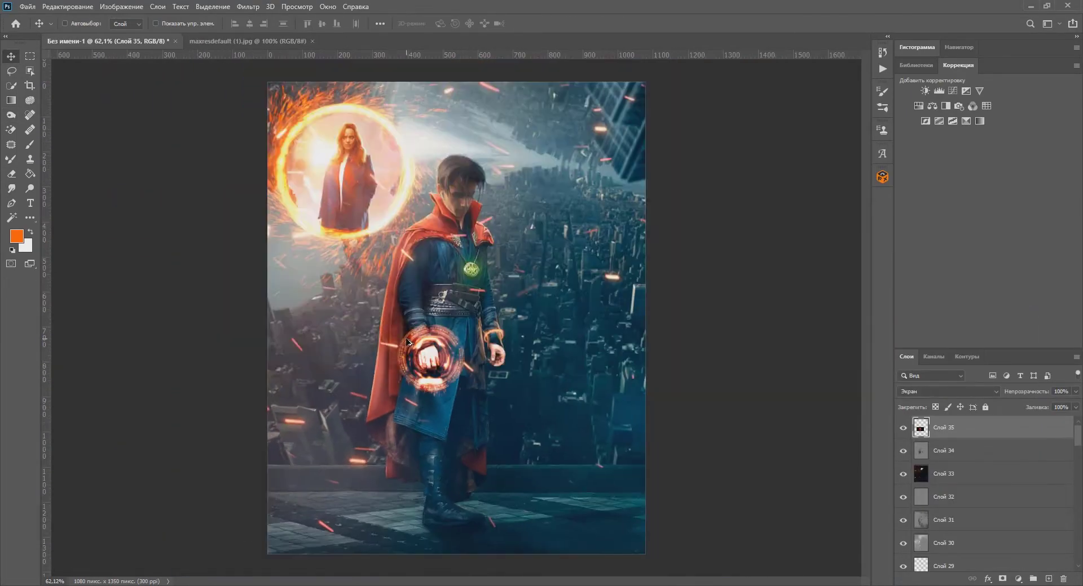
scroll(399, 359, up, 5)
scroll(399, 358, down, 5)
Add a black-filled layer with a top-left Lens Flare, blended in Screen mode.
key(ctrl+shift+alt+n)
key(b)
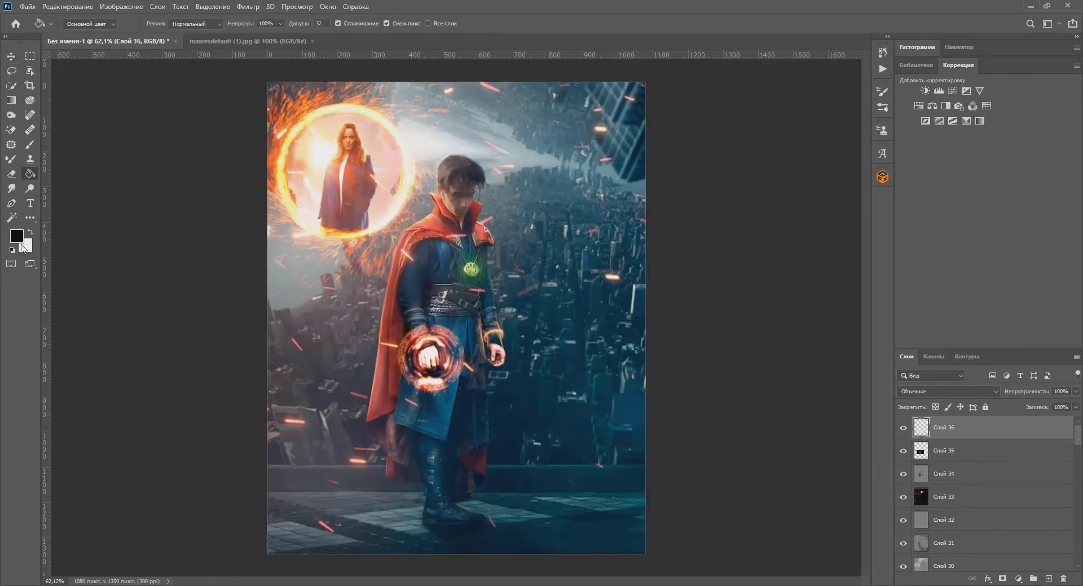
key(d)
key(alt+BackSpace)
key(x)
click(248, 7)
mouse_move(262, 186)
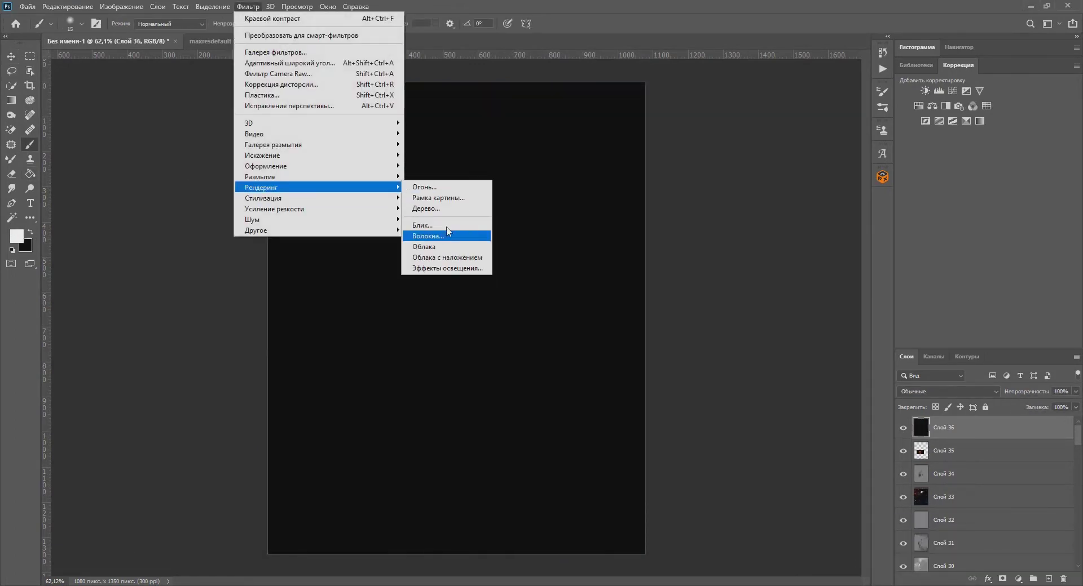
click(422, 225)
drag(493, 186, 461, 159)
click(619, 140)
key(shift+alt+s)
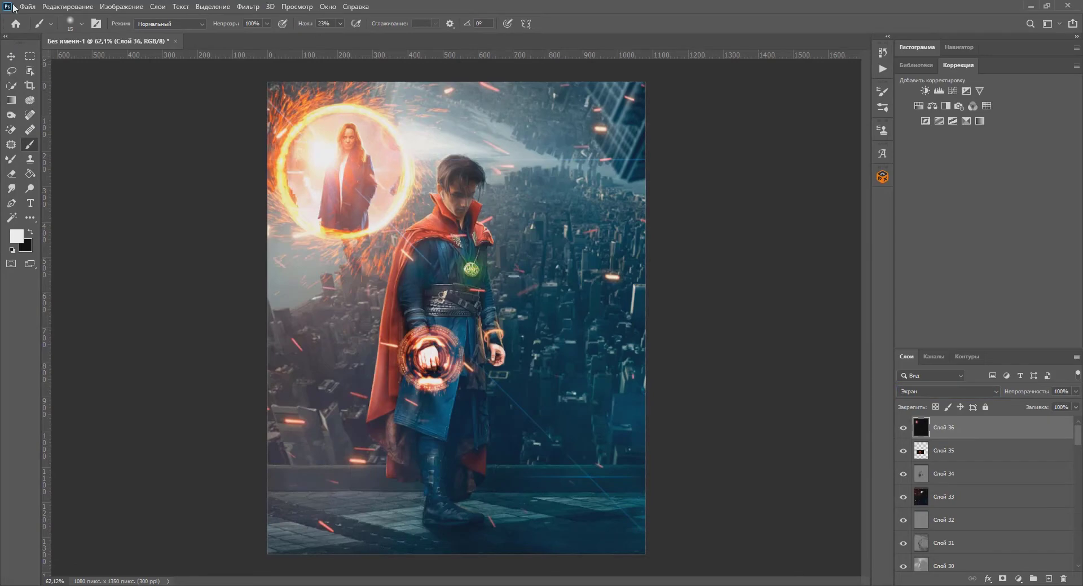
Open pyl.jpg, paste it into the composite, and rotate it into position.
click(27, 6)
click(40, 32)
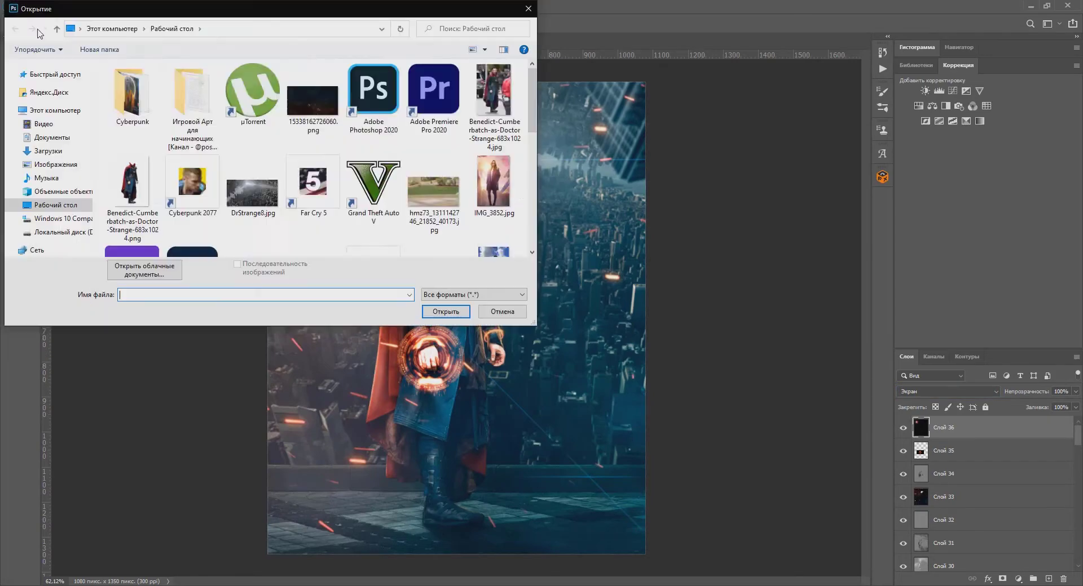
double_click(252, 92)
key(ctrl+a)
key(ctrl+c)
key(ctrl+v)
key(ctrl+t)
drag(765, 153, 446, 571)
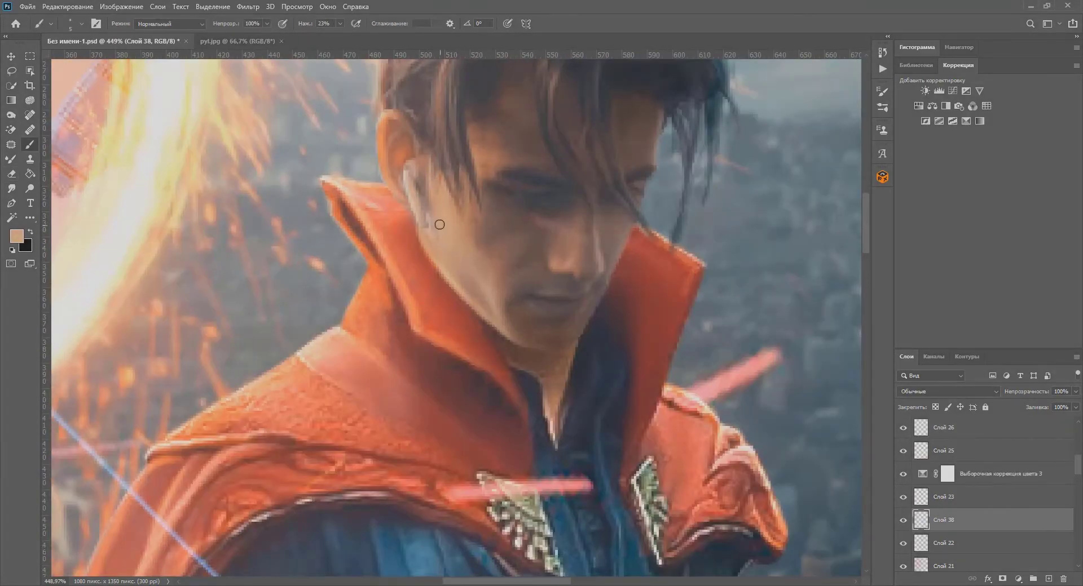
On a new layer, paint the face with sampled greyer, pinker skin tones.
key(alt+period)
key(ctrl+shift+alt+n)
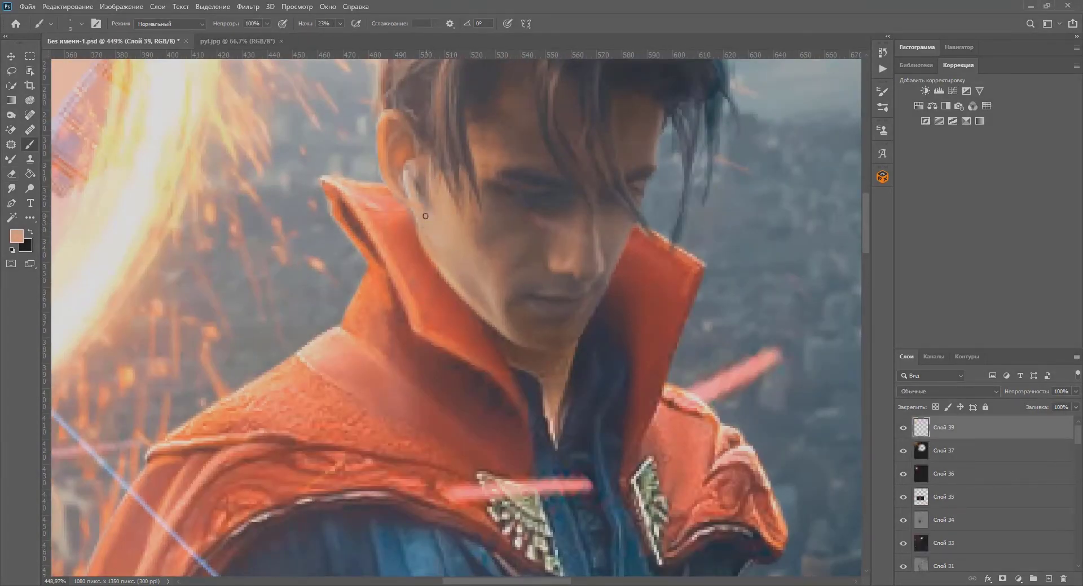
drag(406, 172, 427, 246)
alt+click(428, 246)
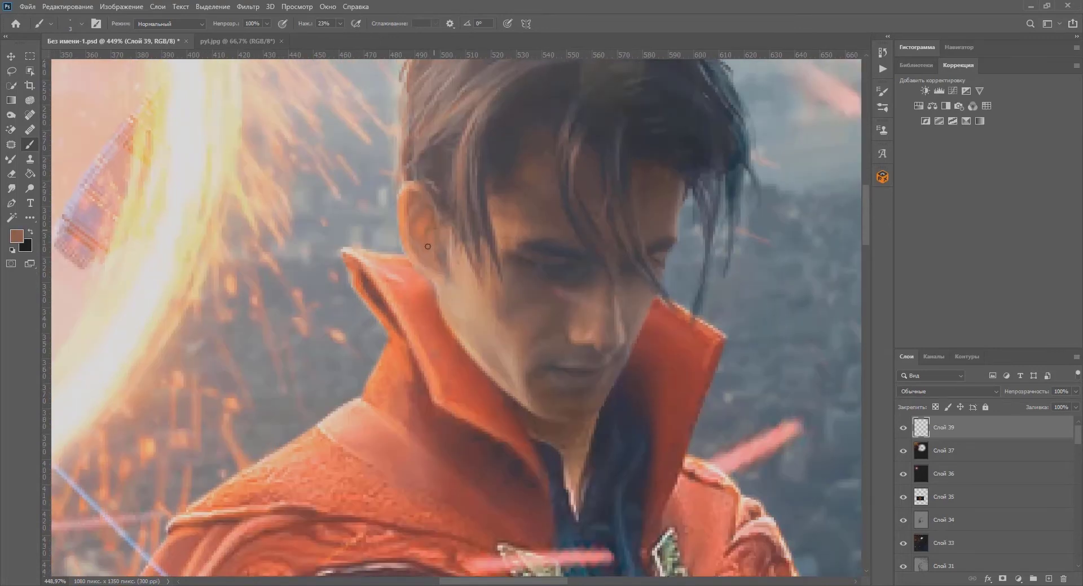
alt+click(437, 244)
Add a Linear Dodge (Add) layer and paint soft pale face highlights at low flow.
key(ctrl+shift+alt+n)
alt+click(509, 376)
key(shift+1)
key(shift+3)
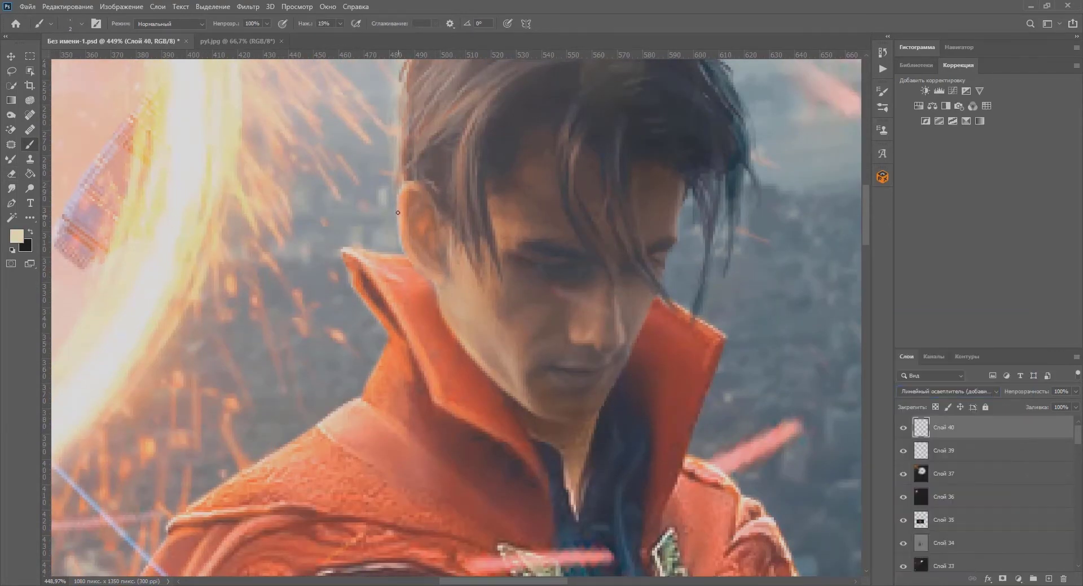
drag(441, 310, 288, 291)
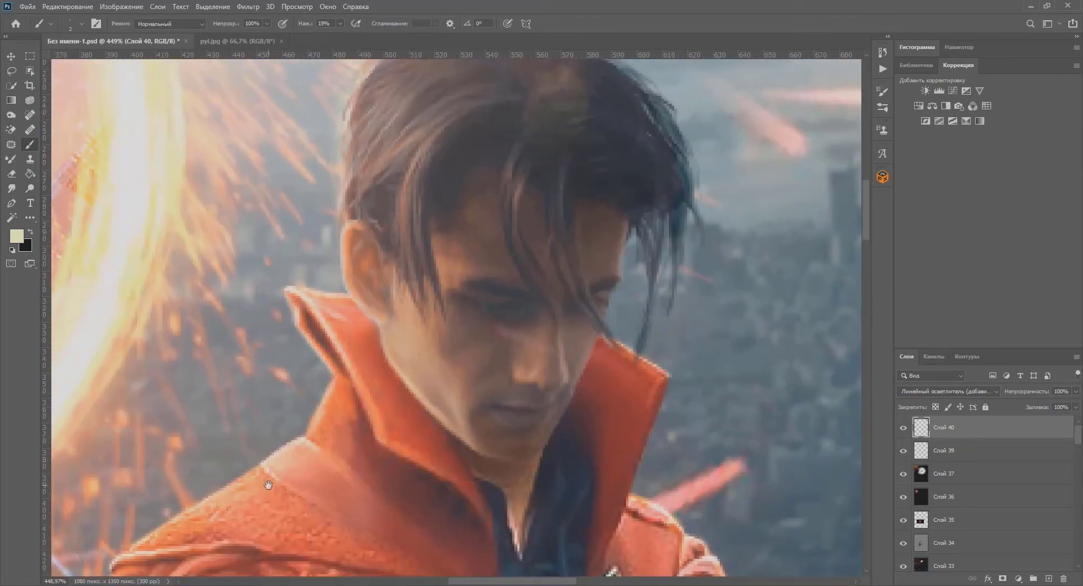
drag(267, 485, 651, 273)
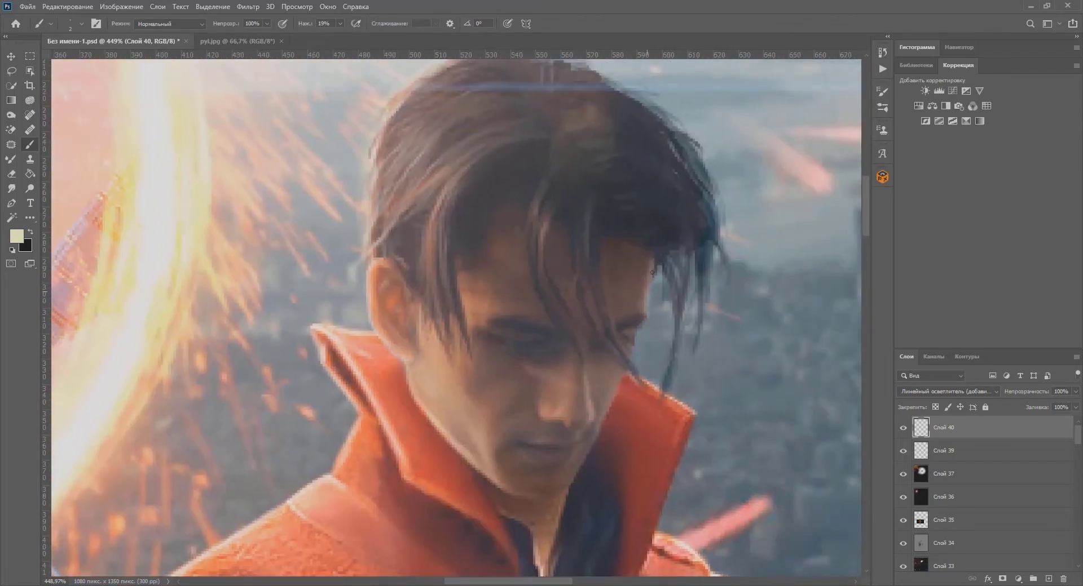
scroll(471, 190, down, 3)
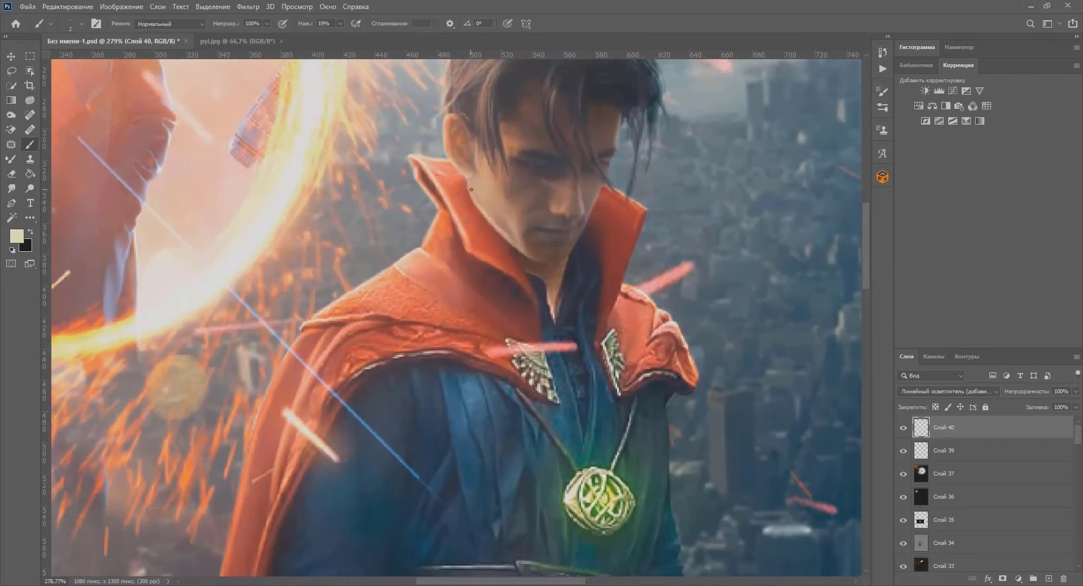
drag(552, 262, 554, 176)
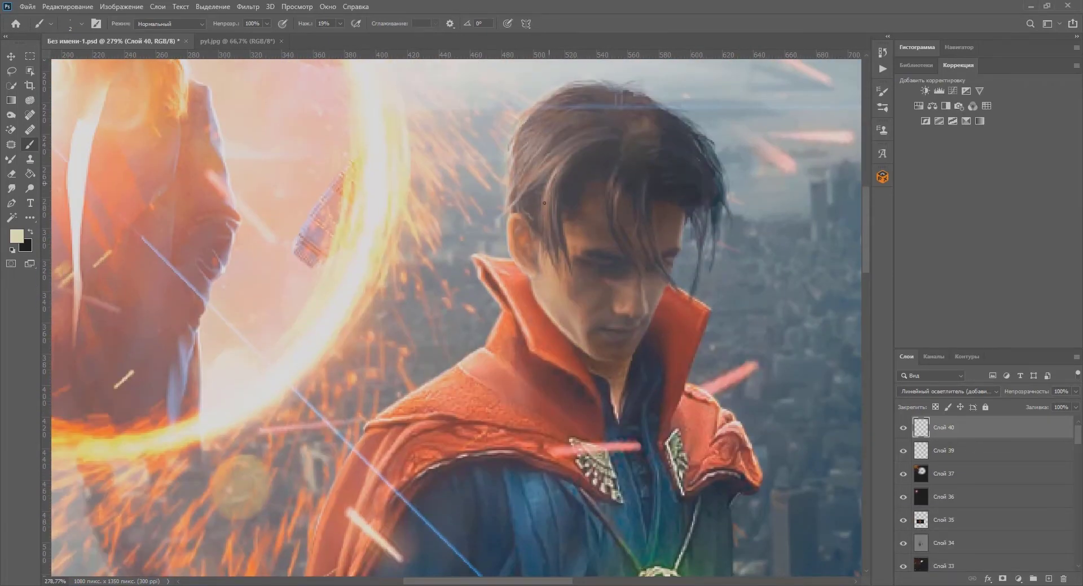
Touch up the figure, erasing stray paint with the Eraser and repainting with the Brush.
key(e)
scroll(671, 314, down, 4)
scroll(375, 145, up, 3)
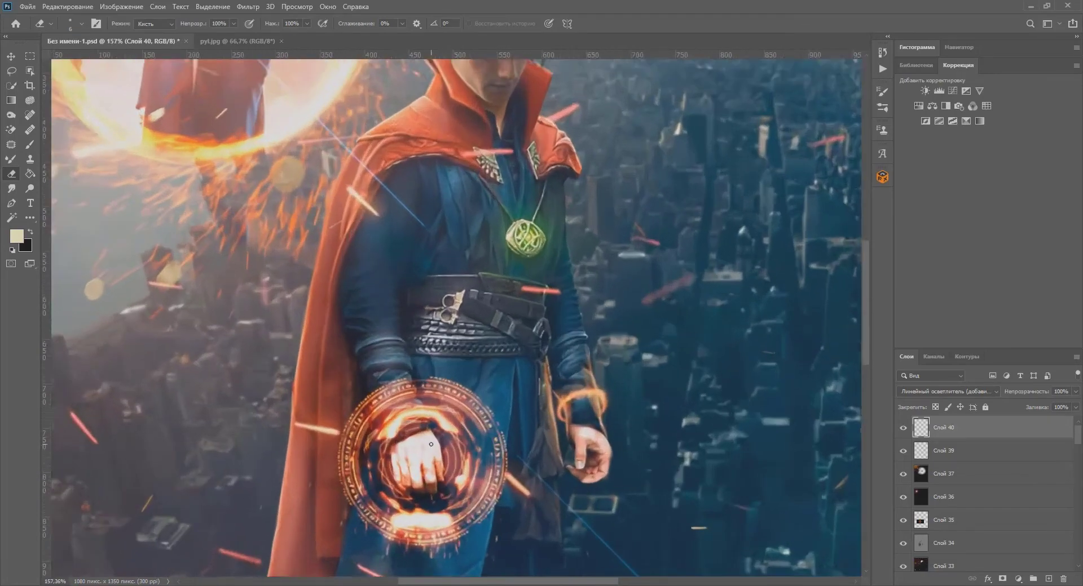
key(b)
scroll(364, 141, up, 2)
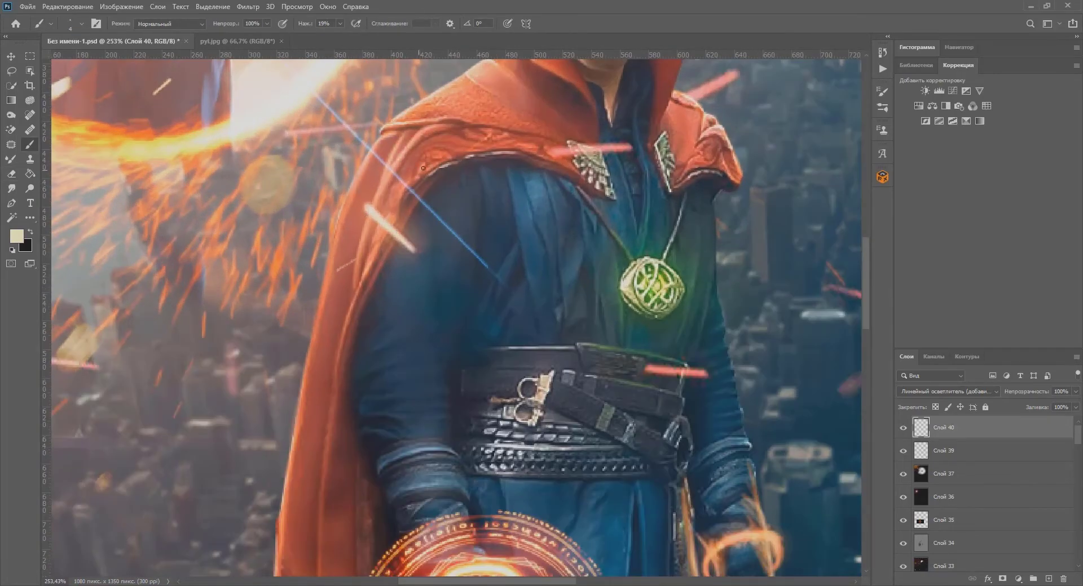
scroll(339, 225, down, 5)
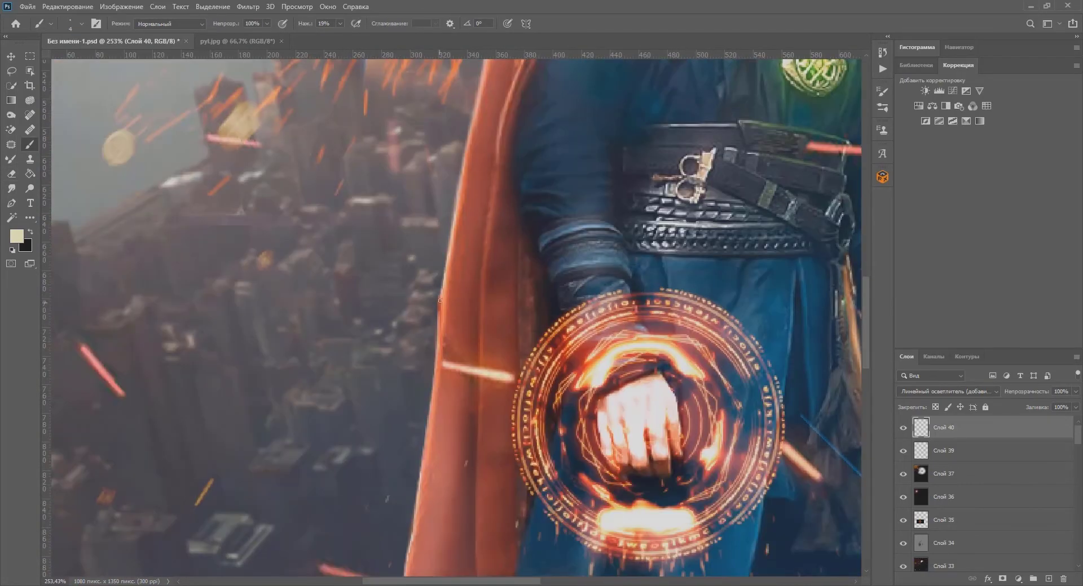
scroll(496, 245, left, 3)
scroll(469, 432, up, 5)
scroll(527, 191, right, 3)
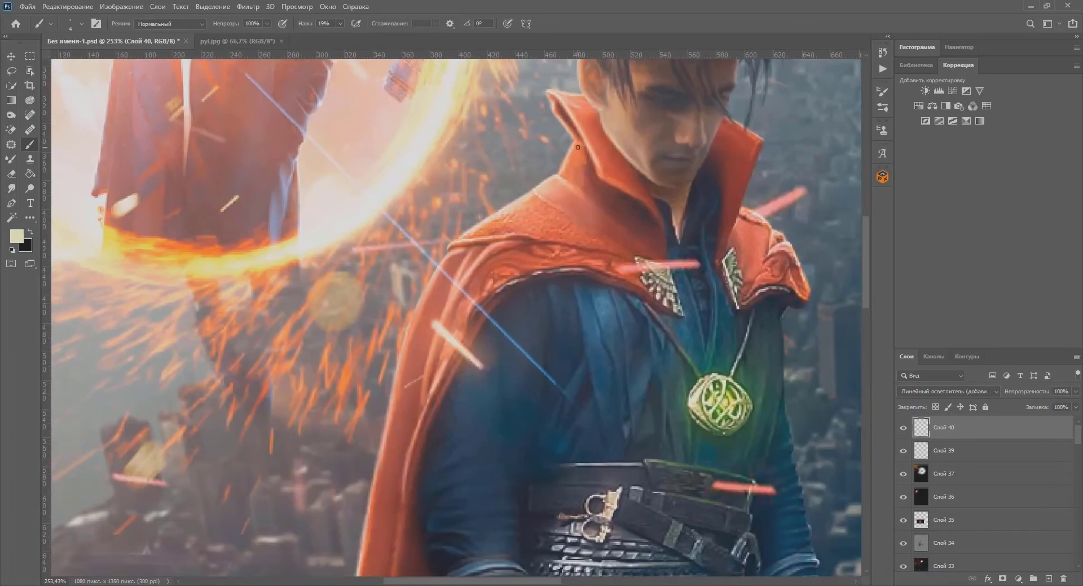
scroll(577, 147, up, 3)
scroll(594, 151, left, 1)
scroll(690, 282, up, 2)
scroll(615, 203, up, 2)
scroll(616, 202, left, 1)
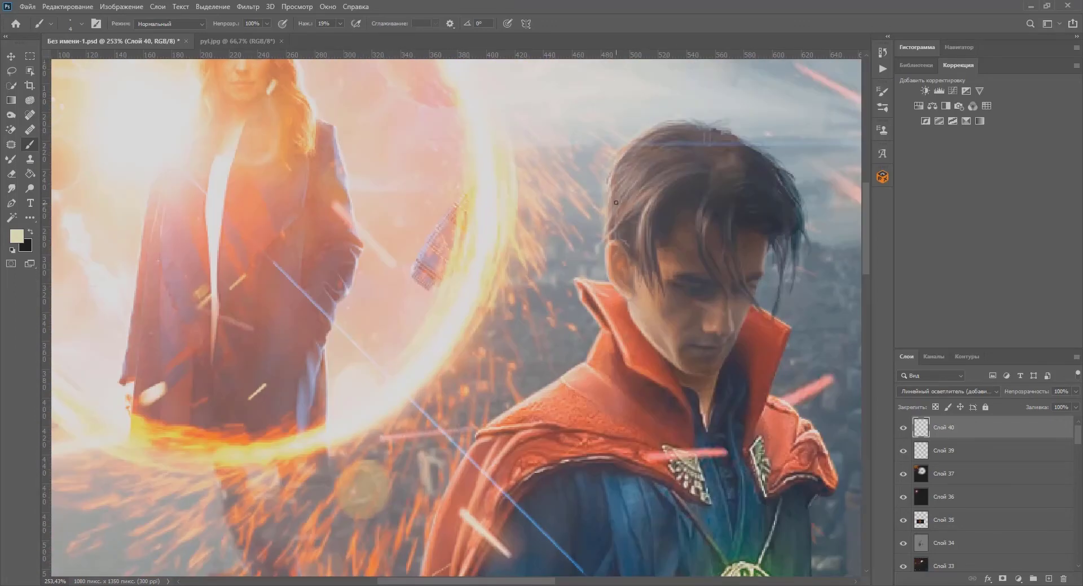
scroll(624, 394, down, 3)
scroll(594, 306, right, 3)
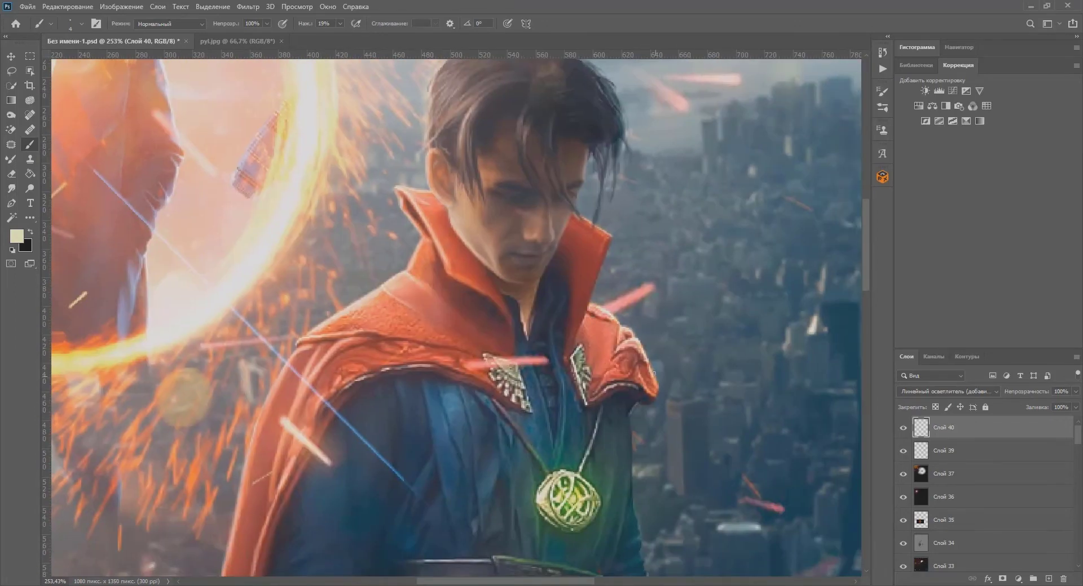
scroll(653, 373, down, 5)
scroll(620, 400, down, 3)
scroll(620, 401, right, 2)
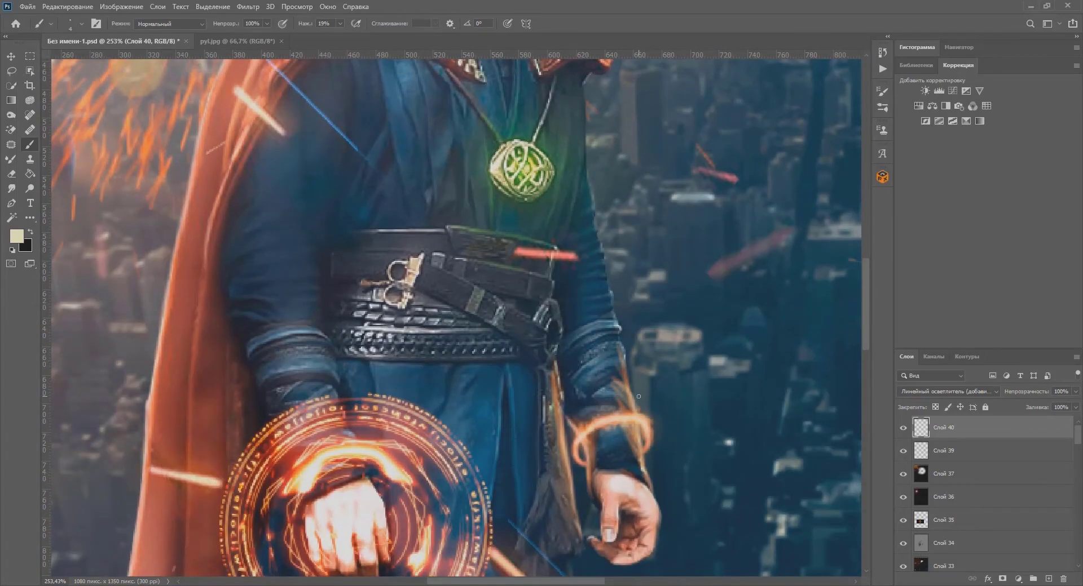
scroll(635, 470, down, 3)
scroll(635, 470, left, 1)
scroll(602, 343, down, 2)
scroll(419, 211, down, 3)
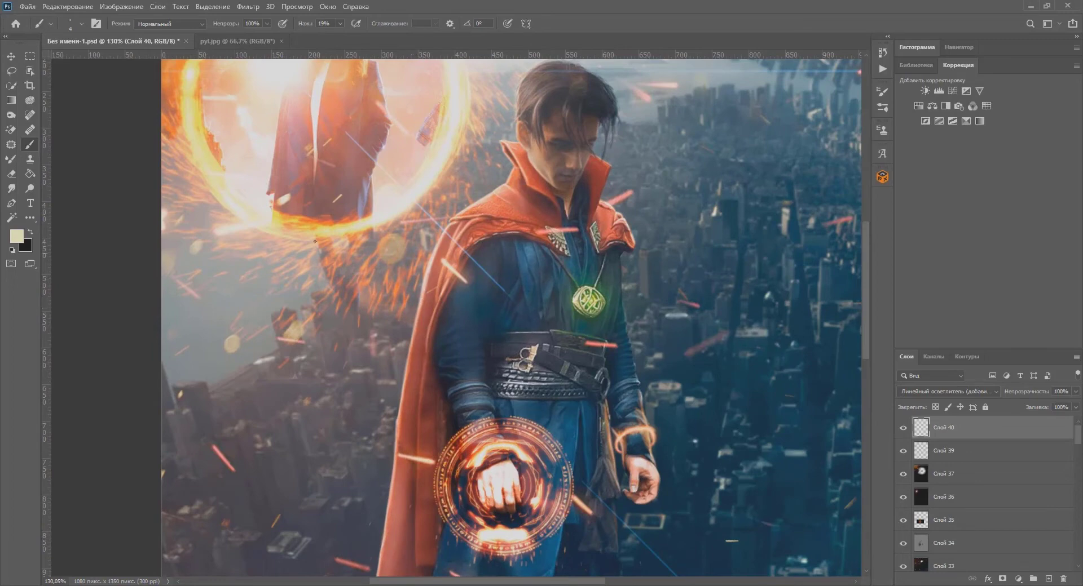
scroll(315, 241, down, 3)
scroll(411, 215, up, 5)
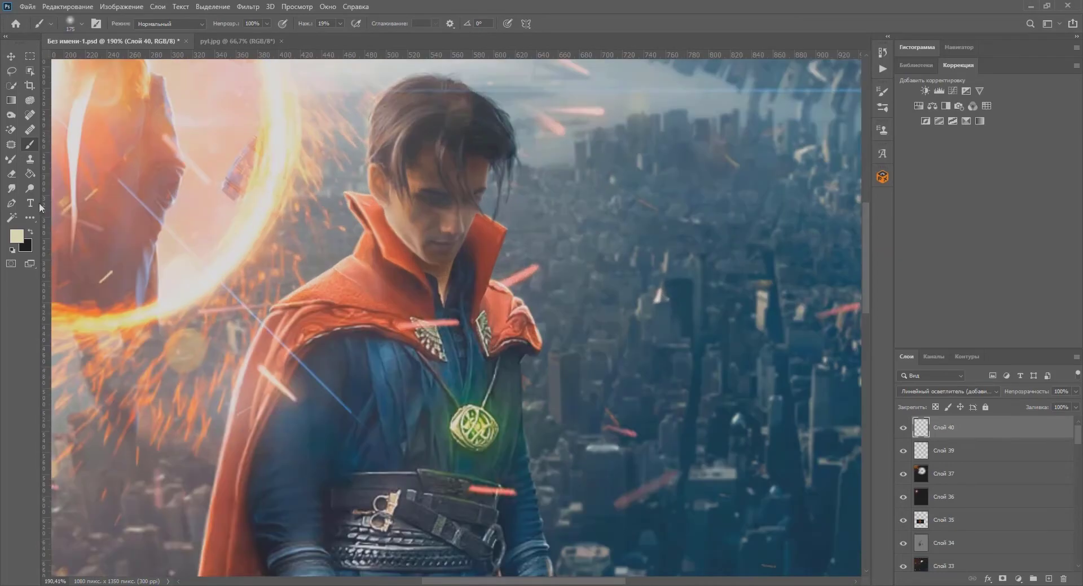
Stamp all visible layers into a new merged Layer 41 and desaturate it to grayscale.
key(ctrl+alt+shift+e)
key(ctrl+0)
key(ctrl+shift+u)
Apply a High Pass filter to the grayscale merged layer for sharpening.
click(248, 6)
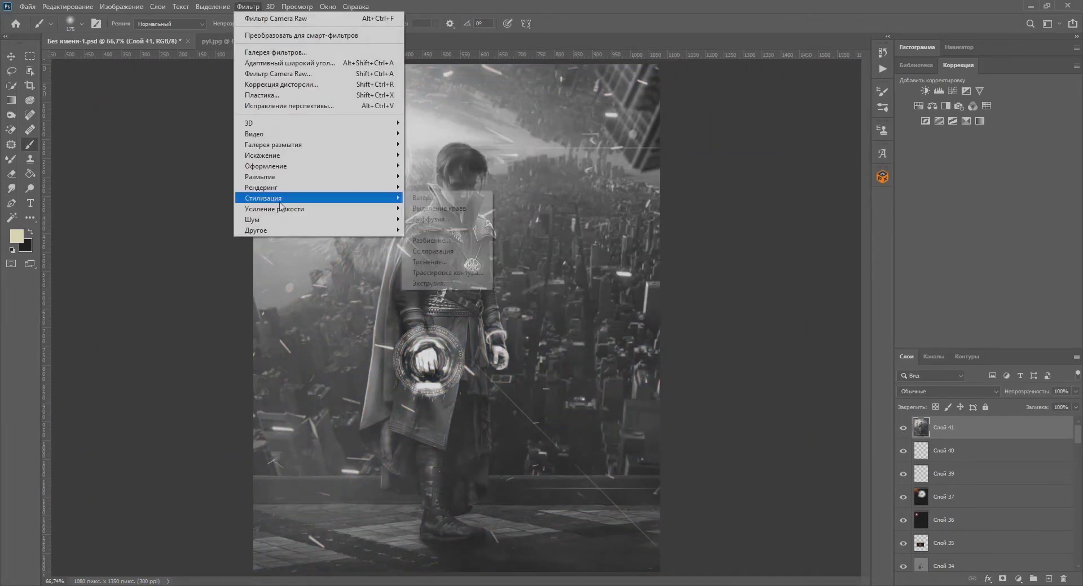
click(428, 240)
click(757, 133)
In Camera Raw, cool the white balance (Temperature -22, Tint -19) and lower exposure to -0.40.
key(shift+ctrl+a)
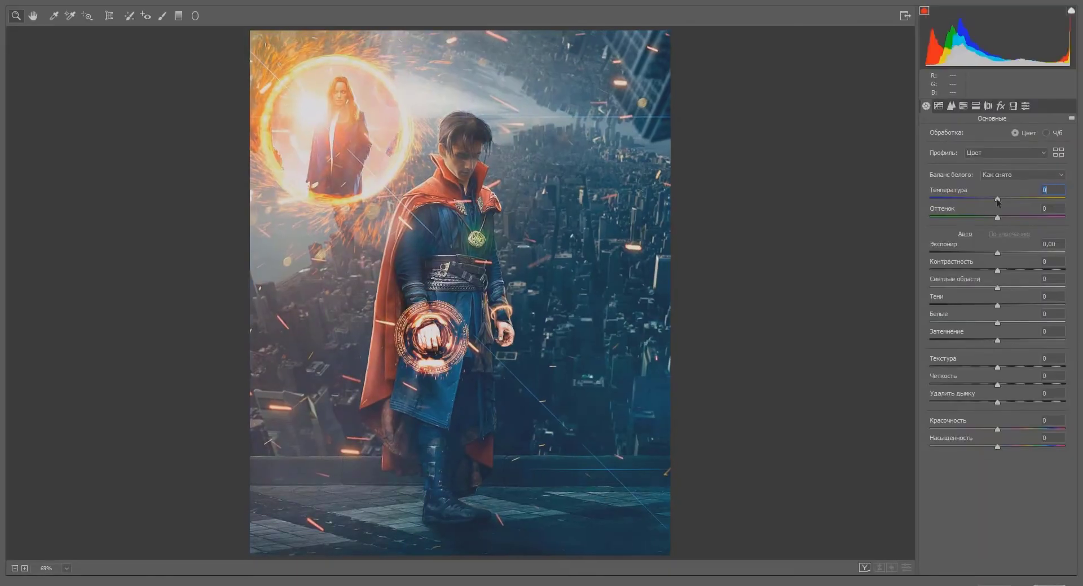
drag(996, 200, 987, 200)
mouse_move(997, 217)
mouse_down()
mouse_move(984, 218)
mouse_move(991, 252)
mouse_up()
drag(997, 305, 1038, 305)
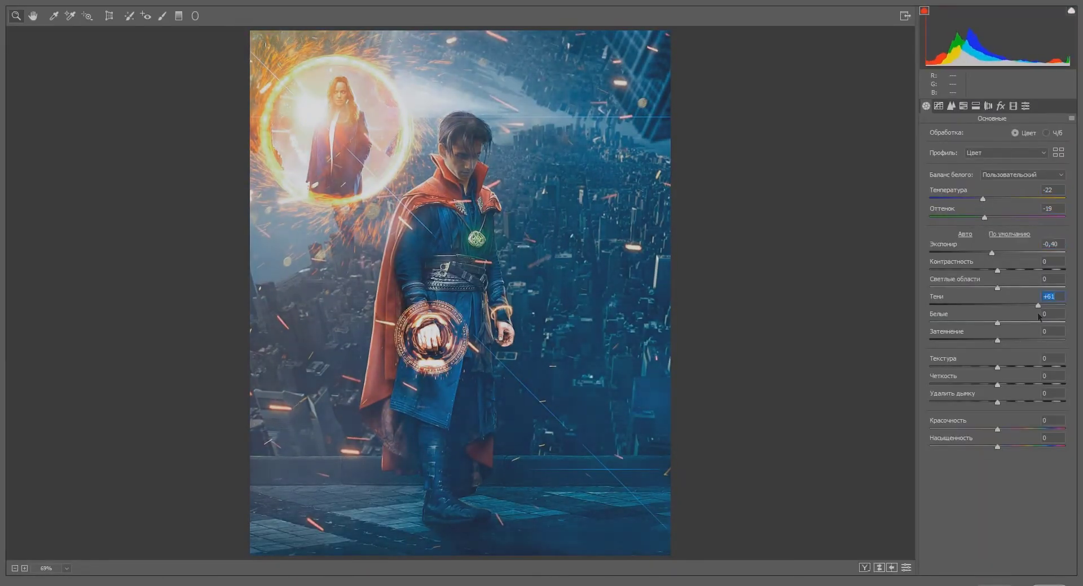
drag(997, 340, 990, 340)
drag(997, 447, 1004, 447)
Add luminance noise reduction and shift the orange, aqua and blue hues in HSL.
click(950, 106)
drag(930, 246, 1001, 251)
click(964, 106)
click(997, 196)
mouse_move(997, 269)
mouse_down()
mouse_move(984, 250)
mouse_move(1012, 231)
mouse_up()
Add an edge vignette and retune the red, green and blue calibration primaries.
click(988, 106)
click(1013, 106)
drag(997, 266, 1003, 266)
drag(997, 318, 1003, 318)
drag(997, 336, 1002, 336)
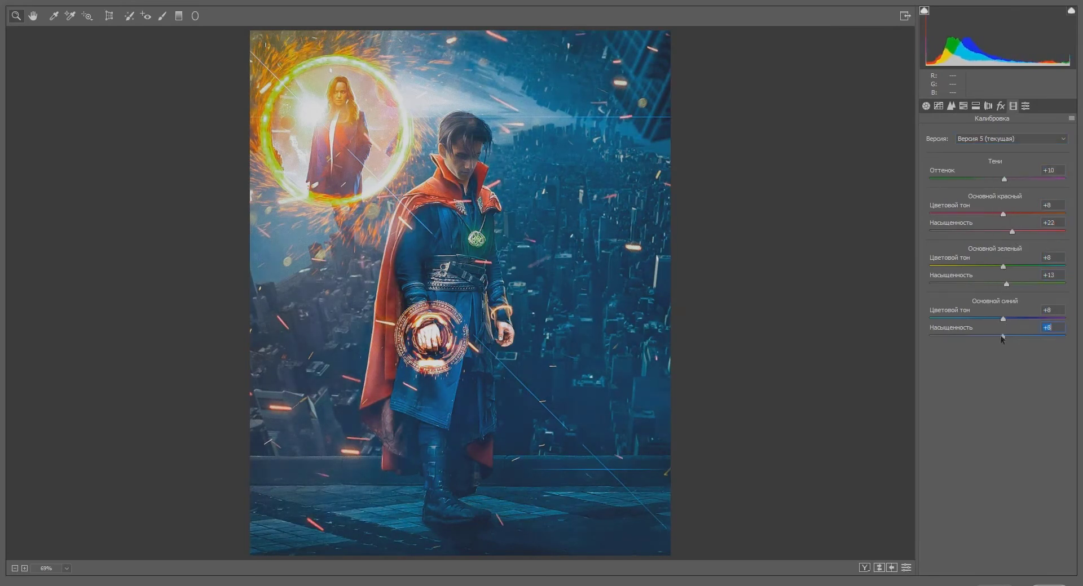
drag(997, 284, 983, 284)
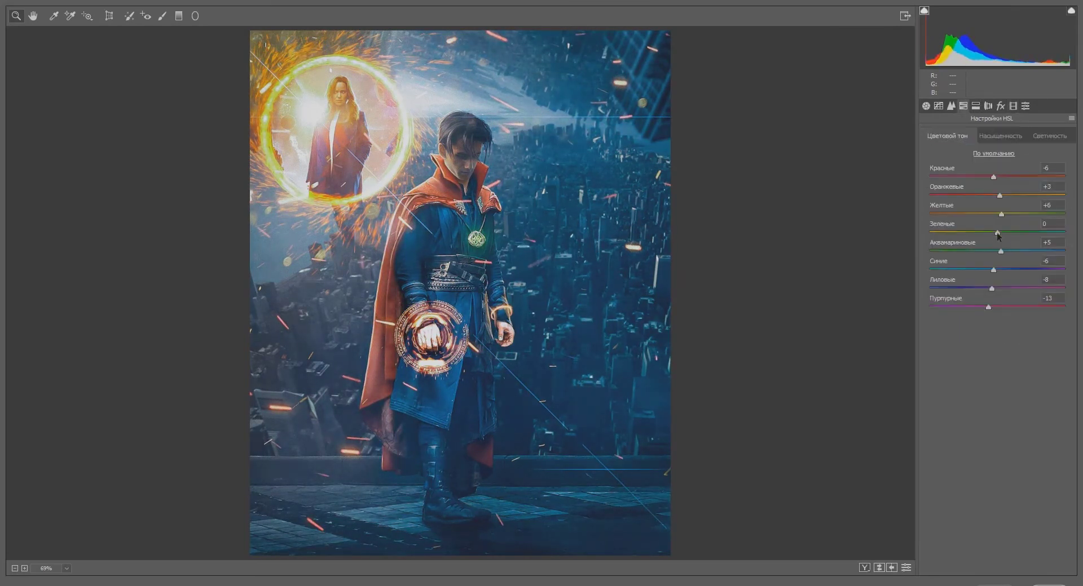